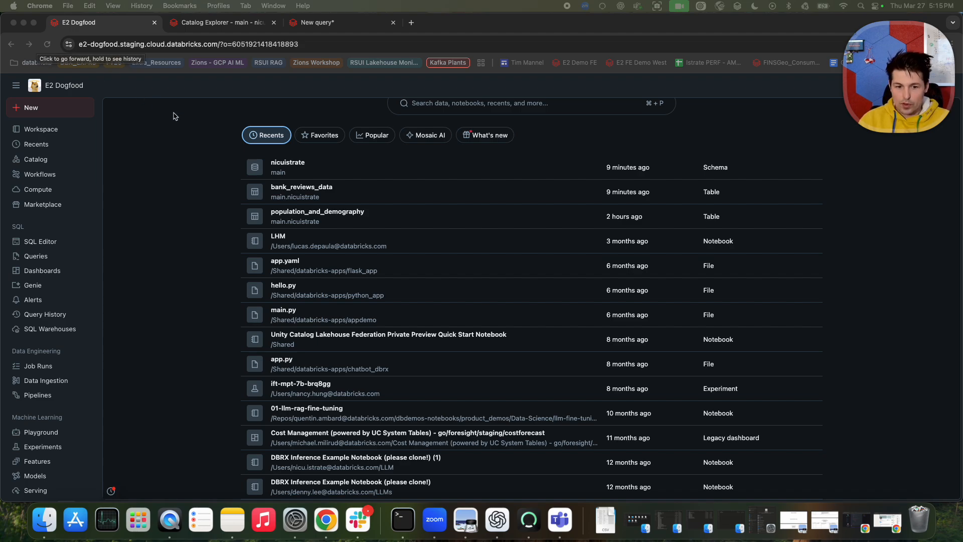
Open the Playground and add a second model pane for side-by-side comparison.
{"action": "left_click", "coordinate": [40, 435]}
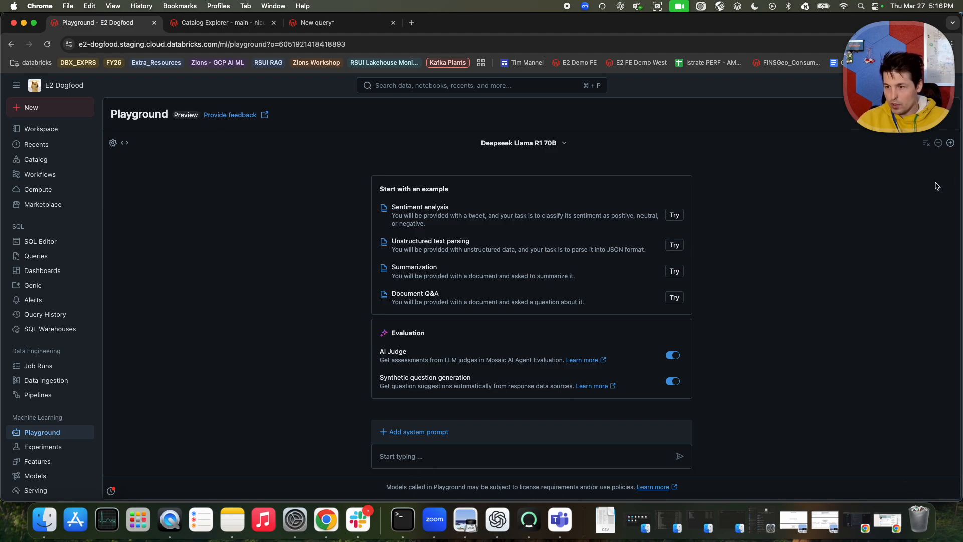
{"action": "left_click", "coordinate": [951, 144]}
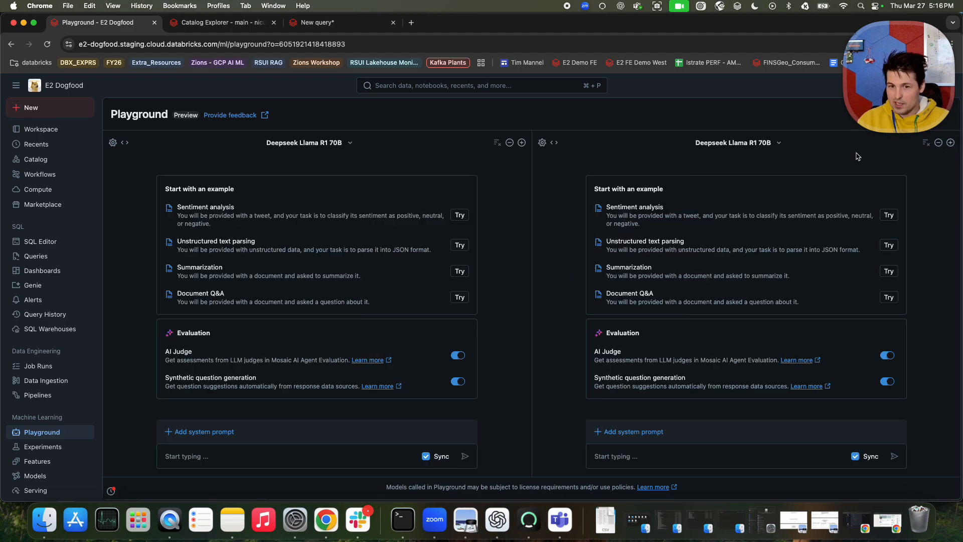
Set the first pane's endpoint to Claude 3.7 Sonnet and the second pane's to Meta Llama 3.3 70B Instruct.
{"action": "left_click", "coordinate": [331, 144]}
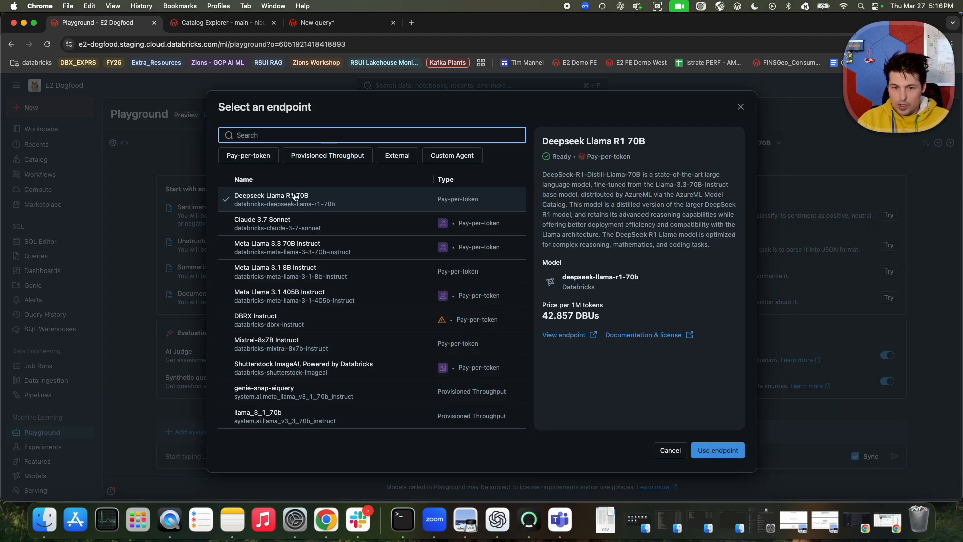
{"action": "left_click", "coordinate": [270, 227]}
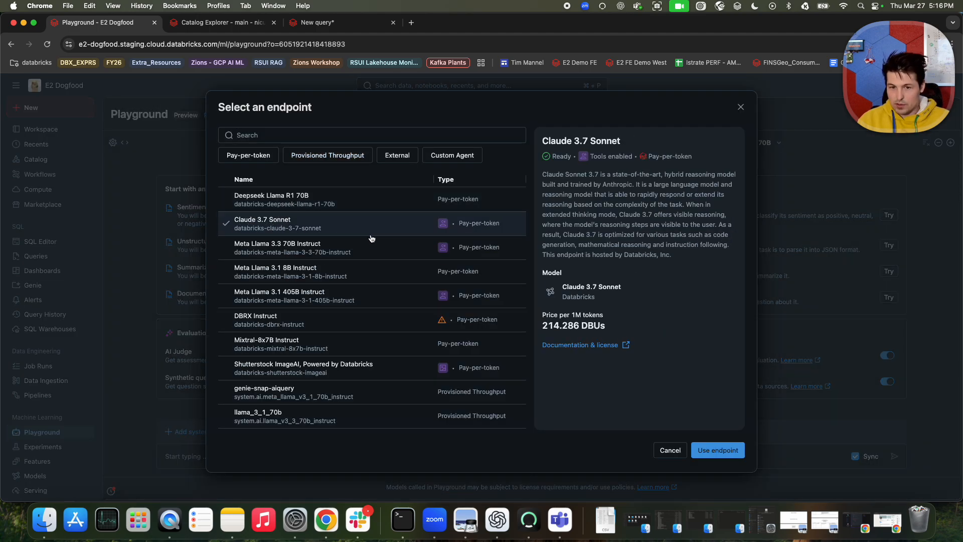
{"action": "left_click", "coordinate": [717, 450]}
{"action": "left_click", "coordinate": [765, 148]}
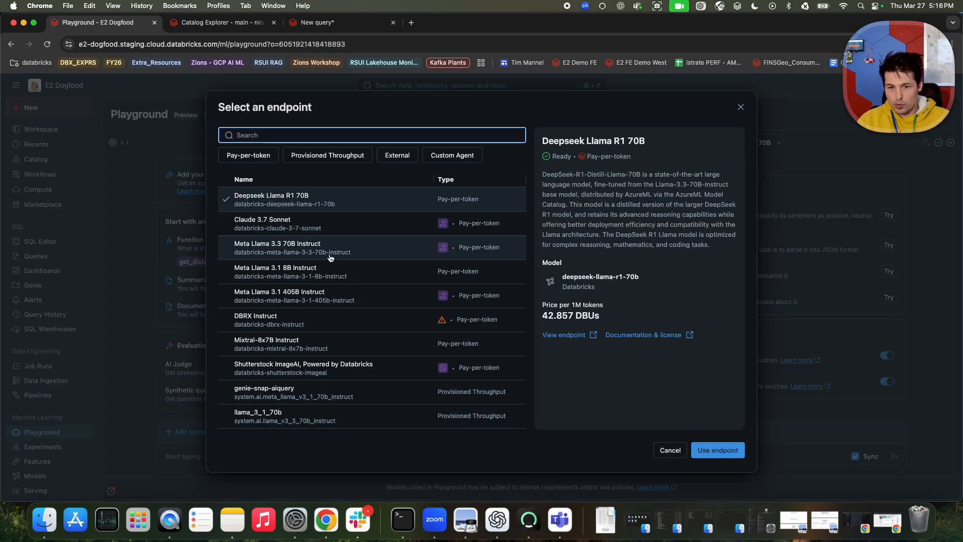
{"action": "left_click", "coordinate": [261, 253]}
{"action": "left_click", "coordinate": [721, 444]}
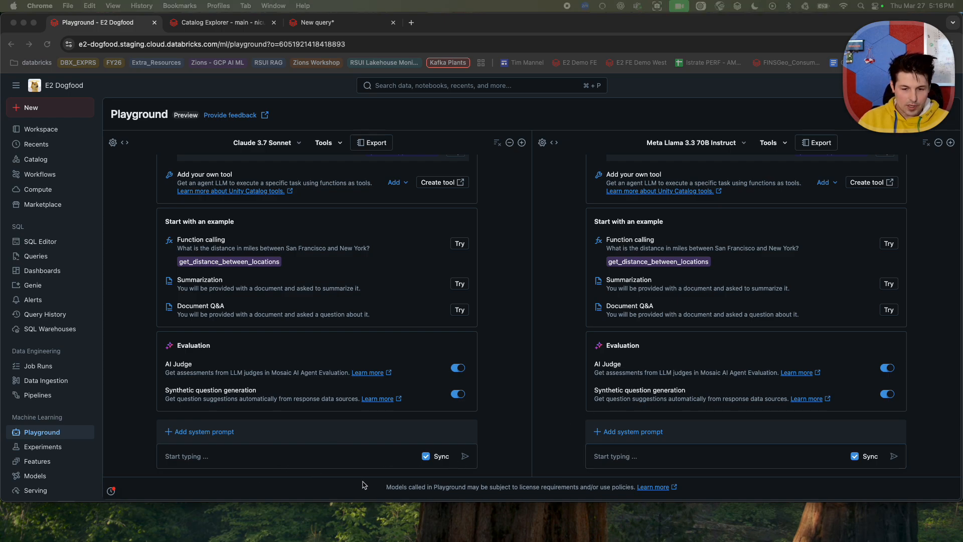
Begin the synced prompt with "Can you write a Python function that extracts all string columns (plus the id column) from a".
{"action": "left_click", "coordinate": [274, 457]}
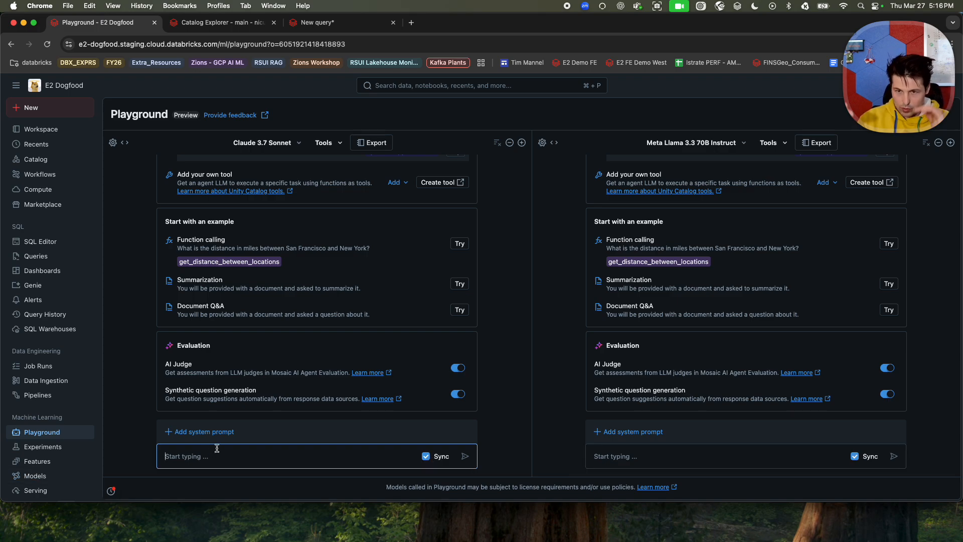
{"action": "type", "text": "Can "}
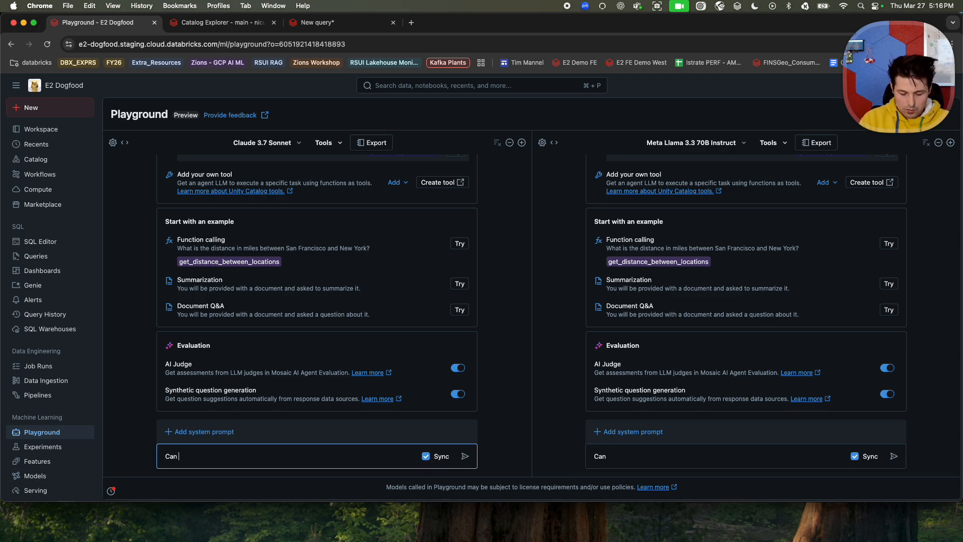
{"action": "type", "text": "you write "}
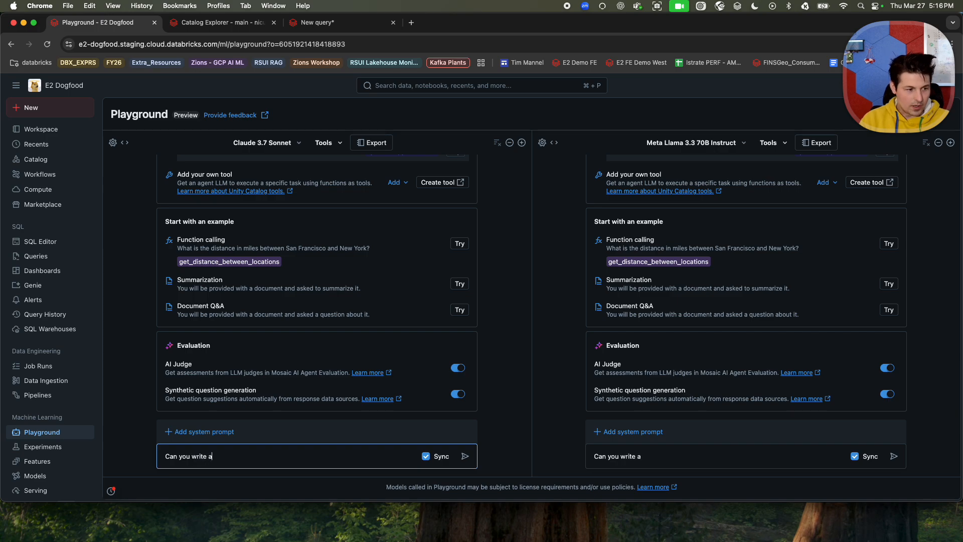
{"action": "type", "text": "a Python "}
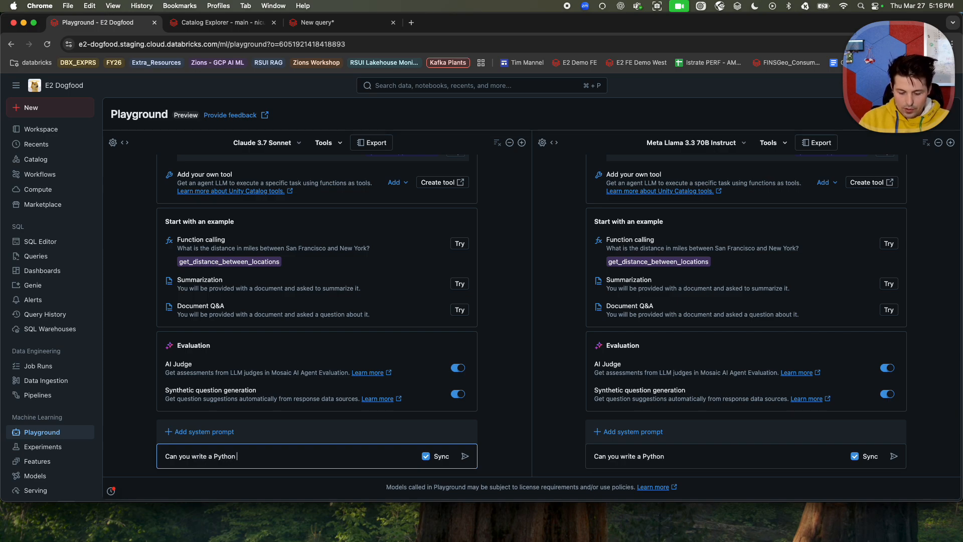
{"action": "type", "text": "function"}
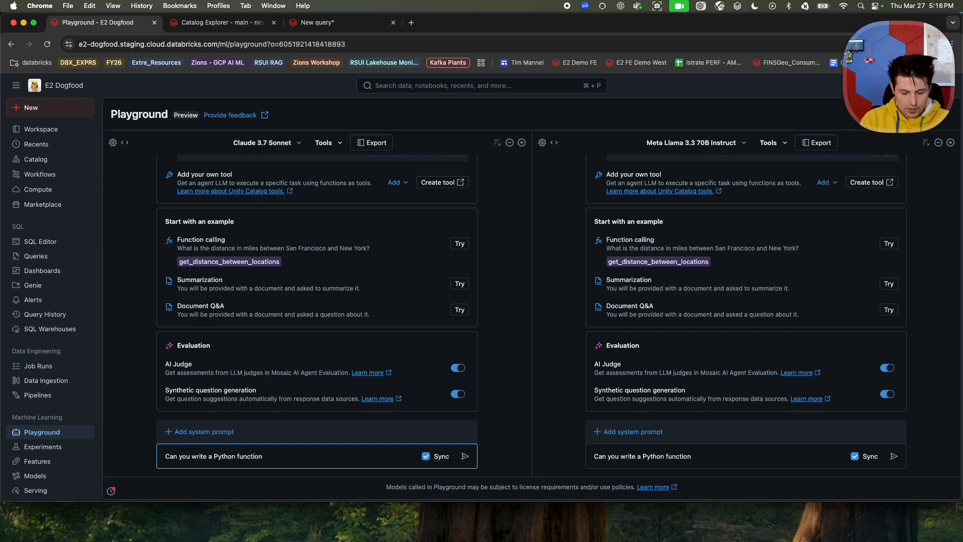
{"action": "type", "text": " that extracts all string c"}
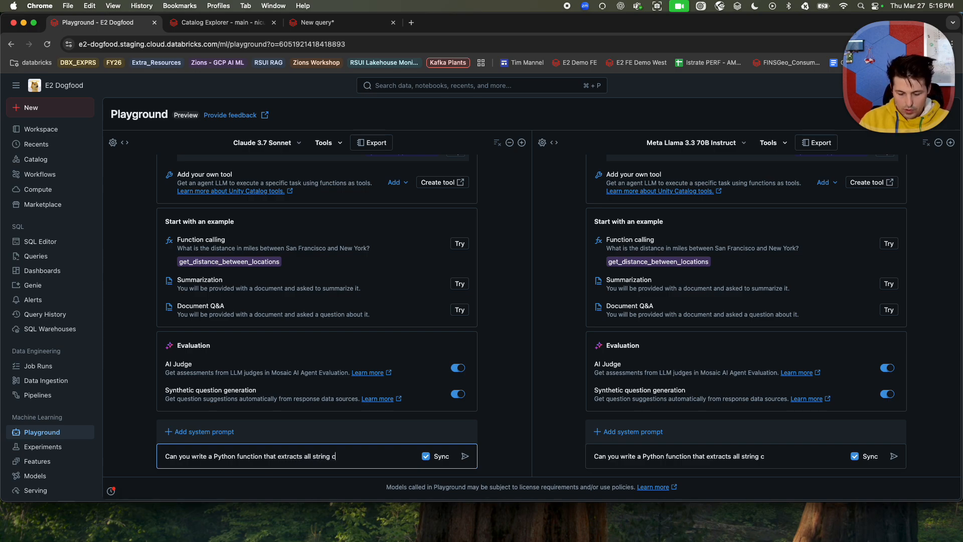
{"action": "type", "text": "olumns"}
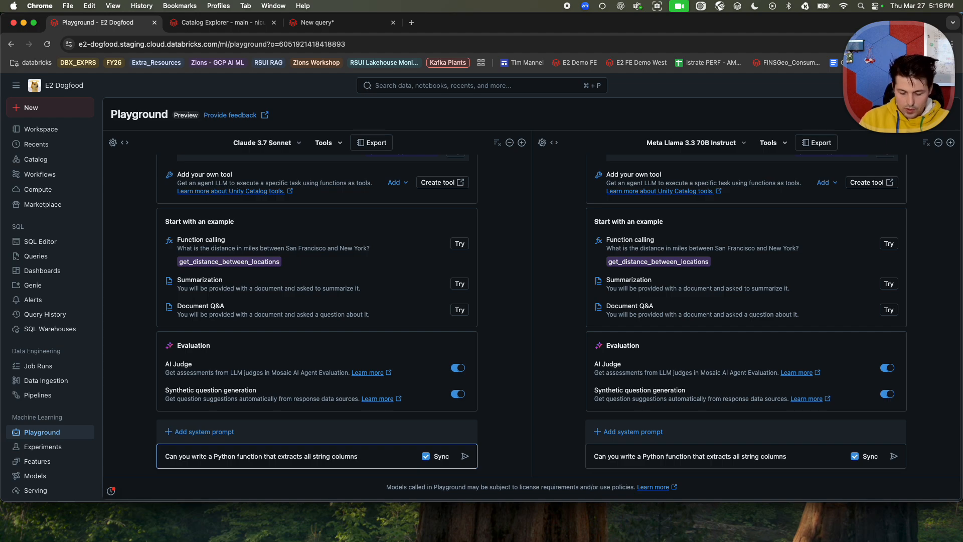
{"action": "type", "text": " (plus"}
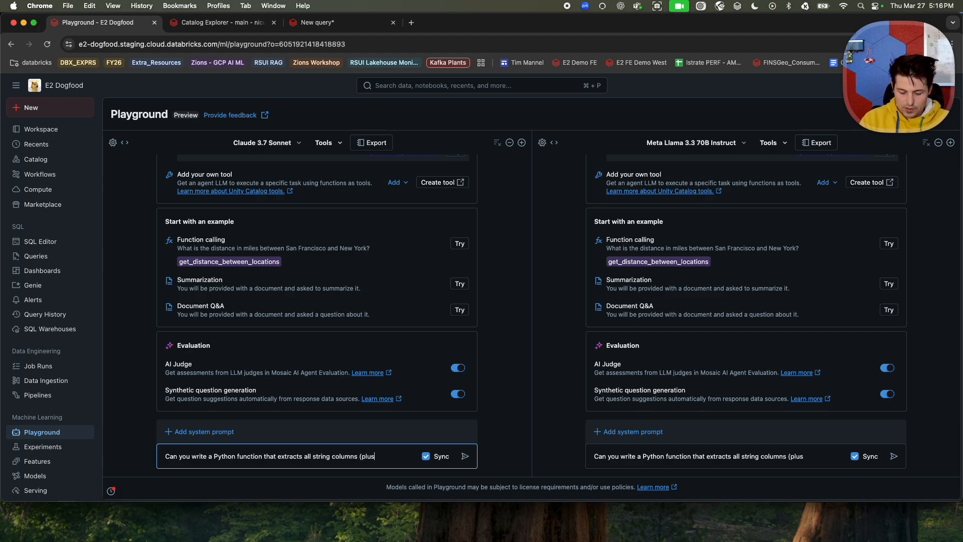
{"action": "type", "text": " the id colu"}
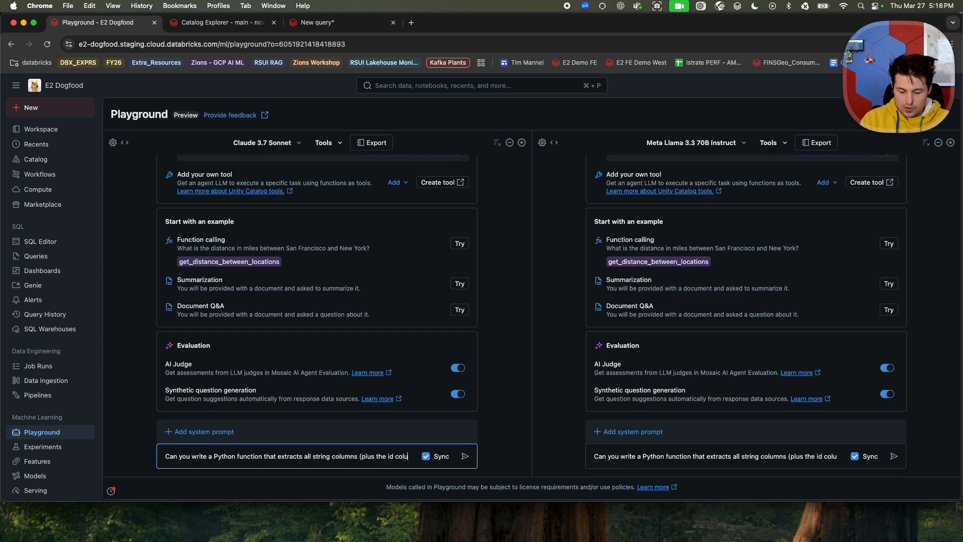
{"action": "type", "text": "mn) from a "}
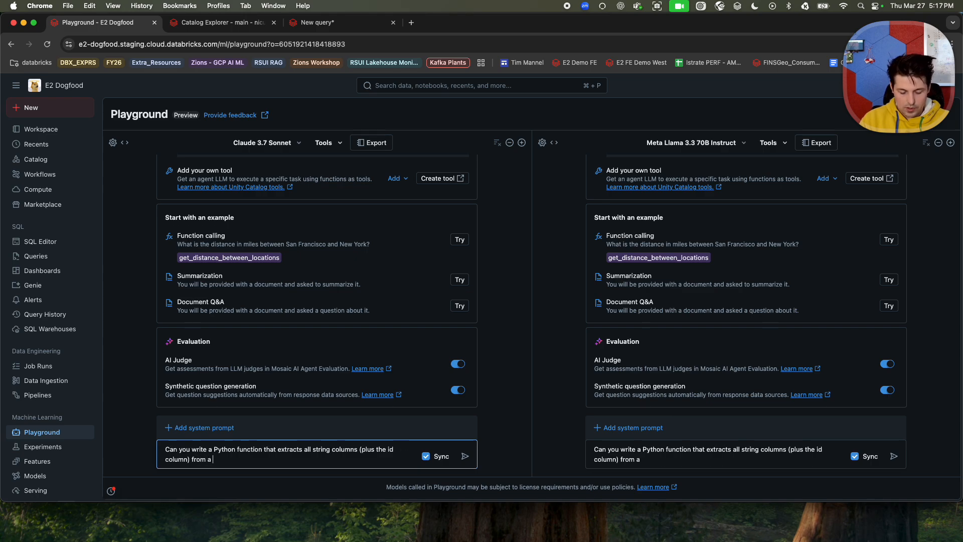
{"action": "type", "text": "spark Datafra"}
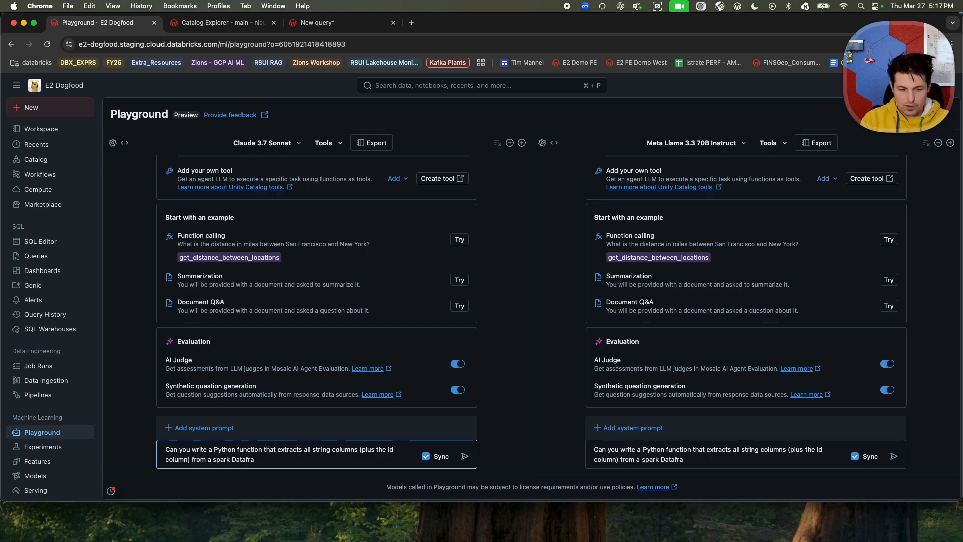
{"action": "type", "text": "me, create"}
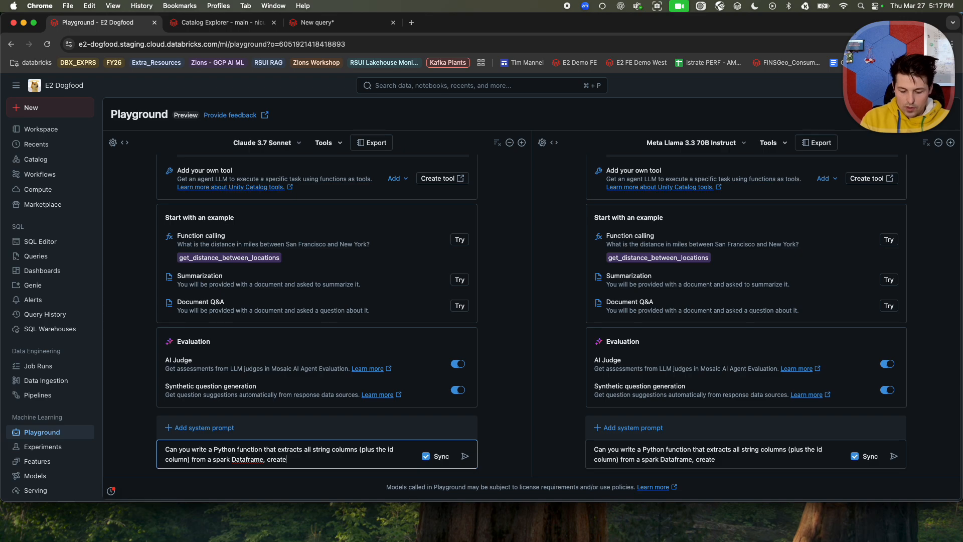
{"action": "type", "text": "s a new dataf"}
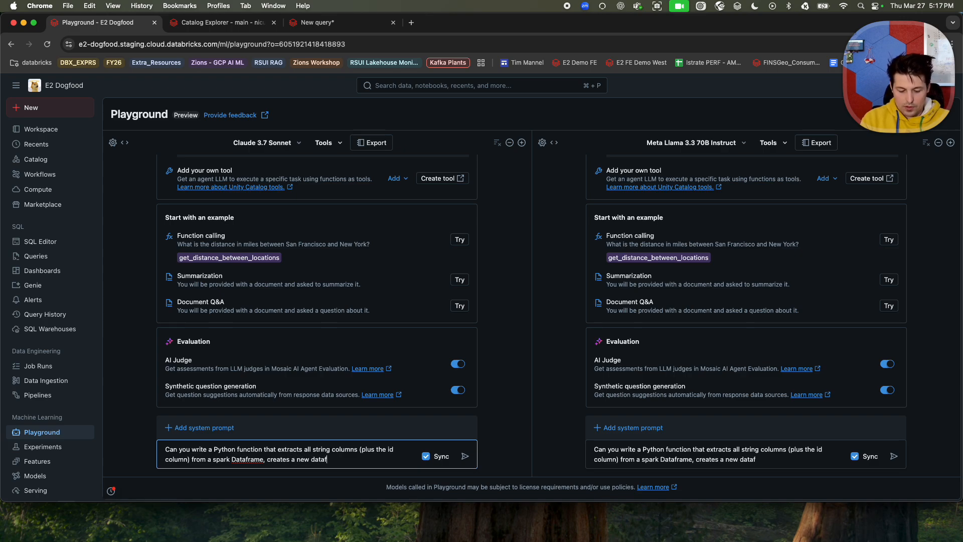
{"action": "type", "text": "rame from them, then joins"}
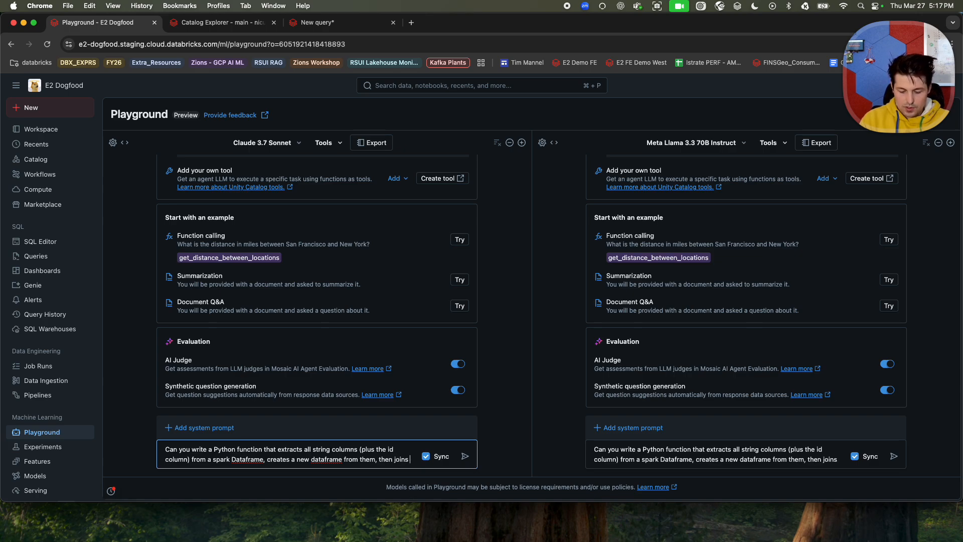
{"action": "type", "text": " it with dim_df o"}
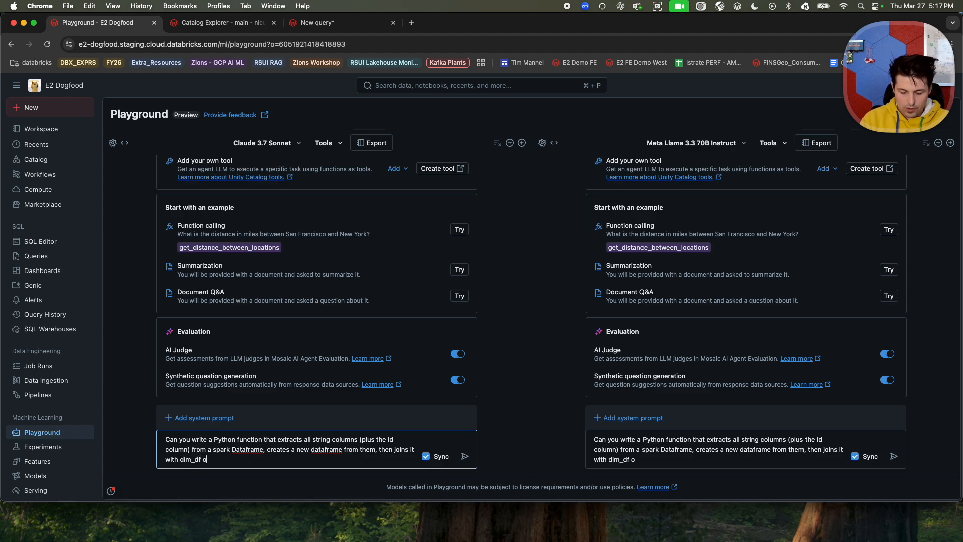
{"action": "type", "text": "n the id co"}
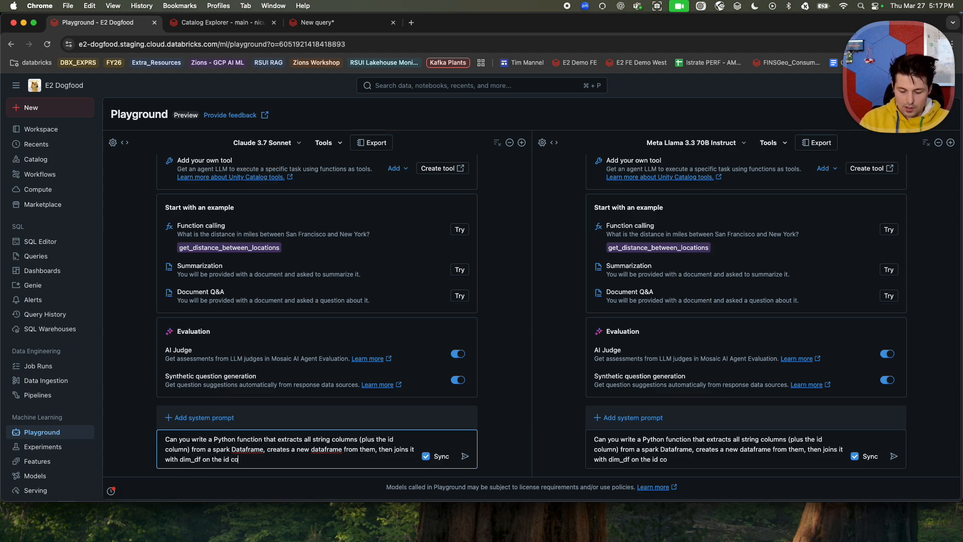
{"action": "type", "text": "lumn"}
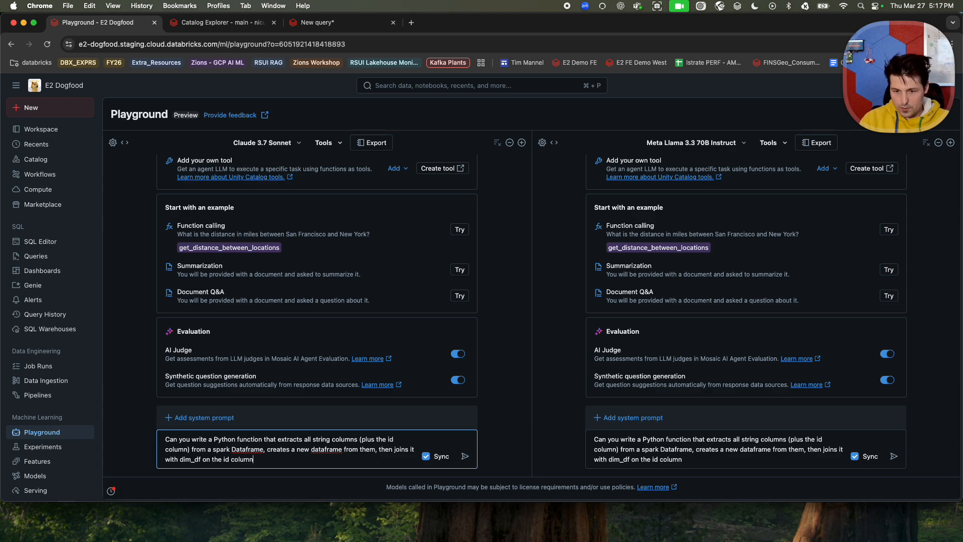
{"action": "type", "text": "."}
Complete the prompt with "spark Dataframe, creates a new dataframe from them, then joins it with dim_df on the id column." and send it to both models.
{"action": "key", "text": "Return"}
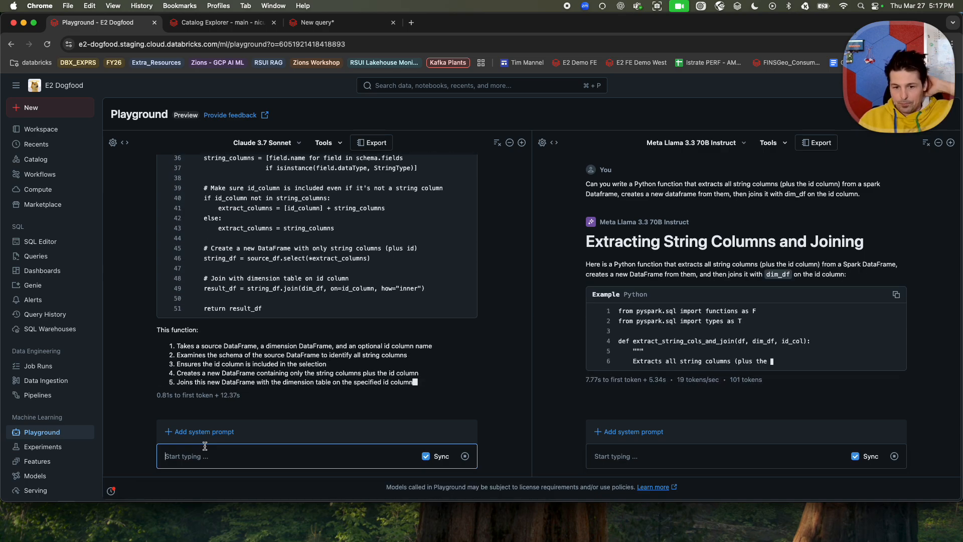
Look over the Hosted Function and Function Definition options for adding a tool to Claude 3.7 Sonnet without adding one.
{"action": "scroll", "coordinate": [370, 271], "scroll_direction": "up", "scroll_amount": 10}
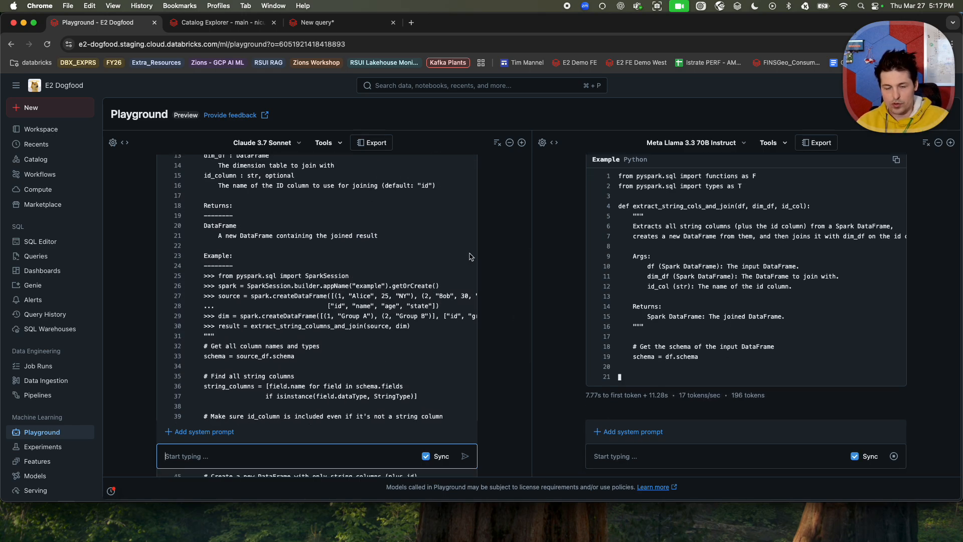
{"action": "left_click", "coordinate": [324, 144]}
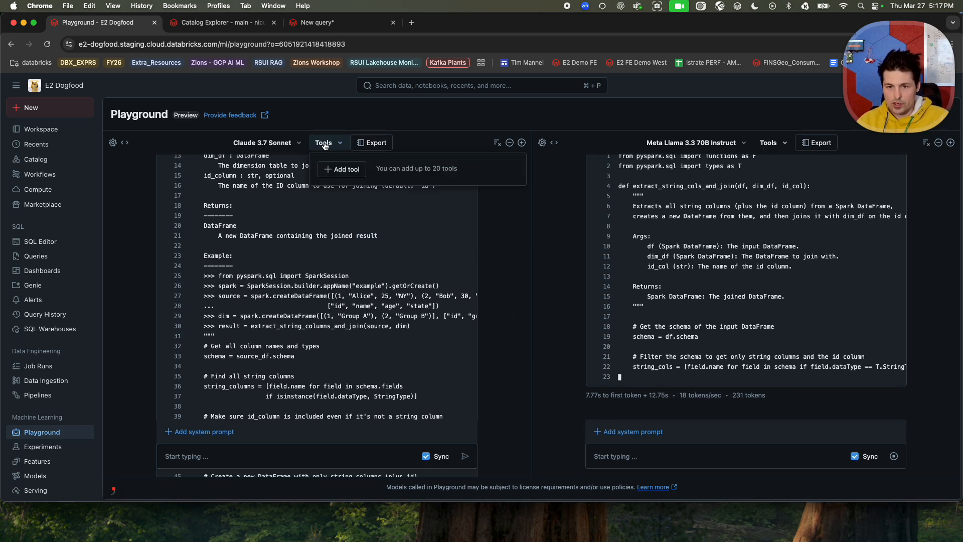
{"action": "left_click", "coordinate": [341, 169]}
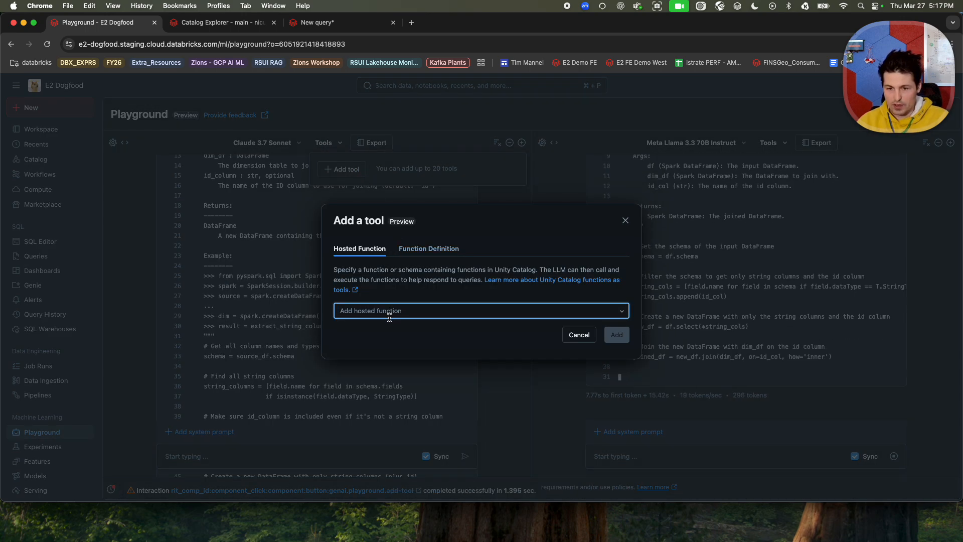
{"action": "left_click", "coordinate": [429, 248]}
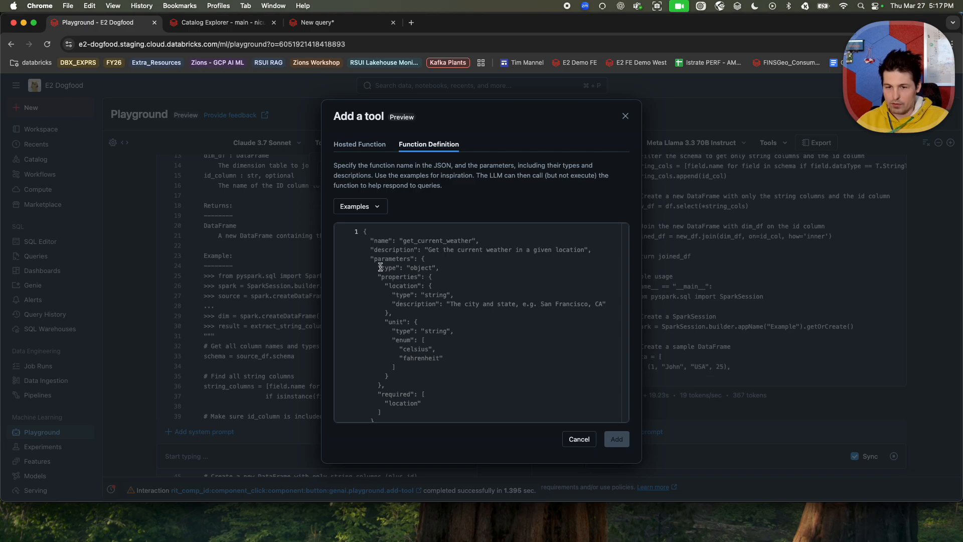
{"action": "left_click", "coordinate": [360, 206]}
{"action": "left_click", "coordinate": [359, 144]}
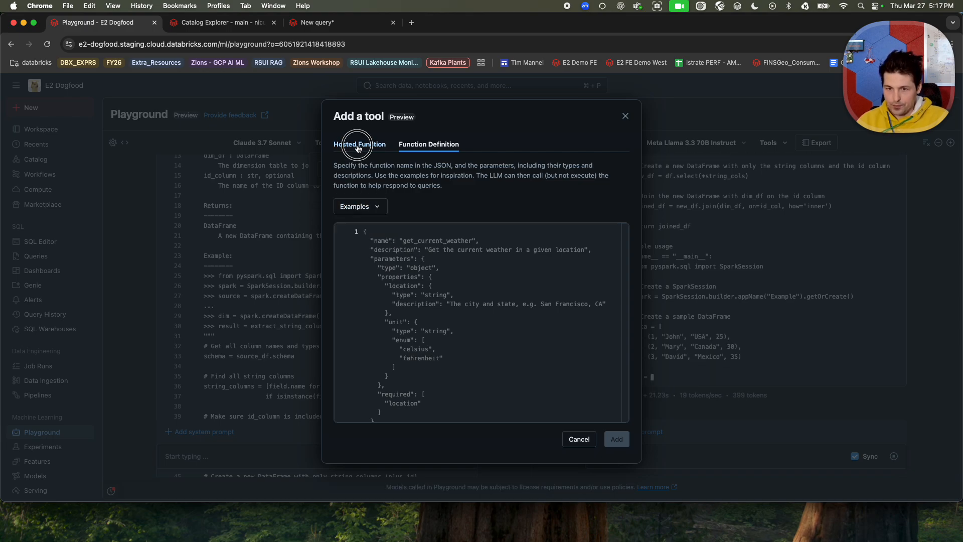
{"action": "left_click", "coordinate": [360, 144]}
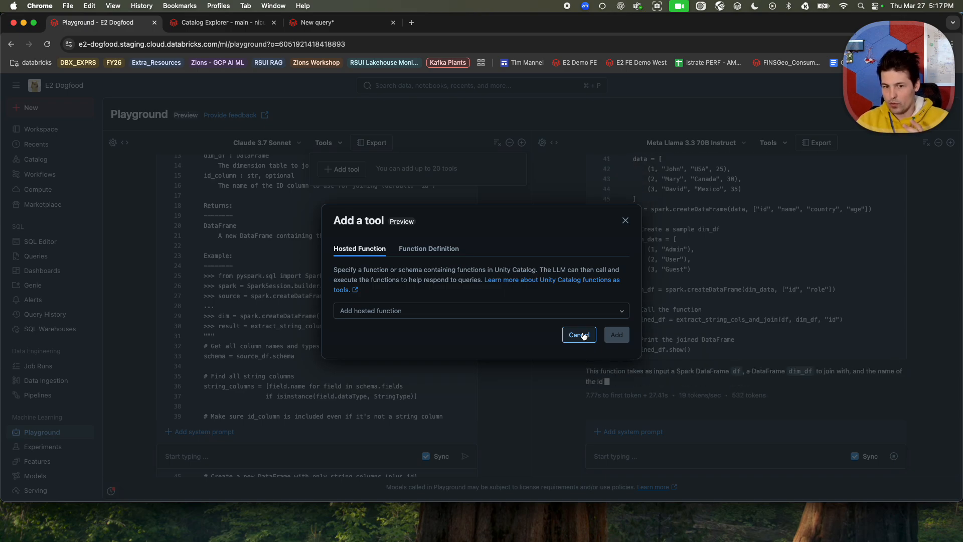
{"action": "left_click", "coordinate": [583, 336]}
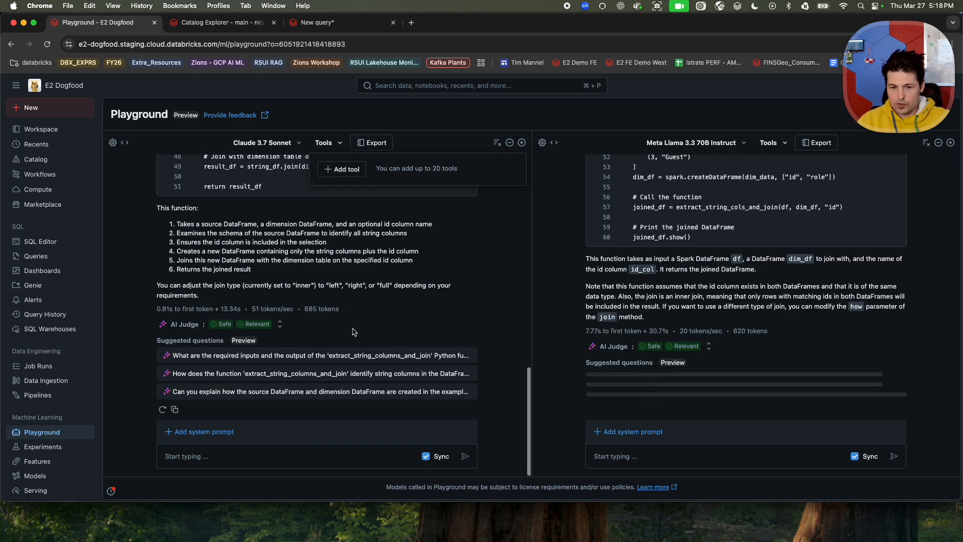
Ask both models the suggested question about how the 'extract_string_columns_and_join' function identifies string columns in the DataFrame.
{"action": "left_click", "coordinate": [250, 377]}
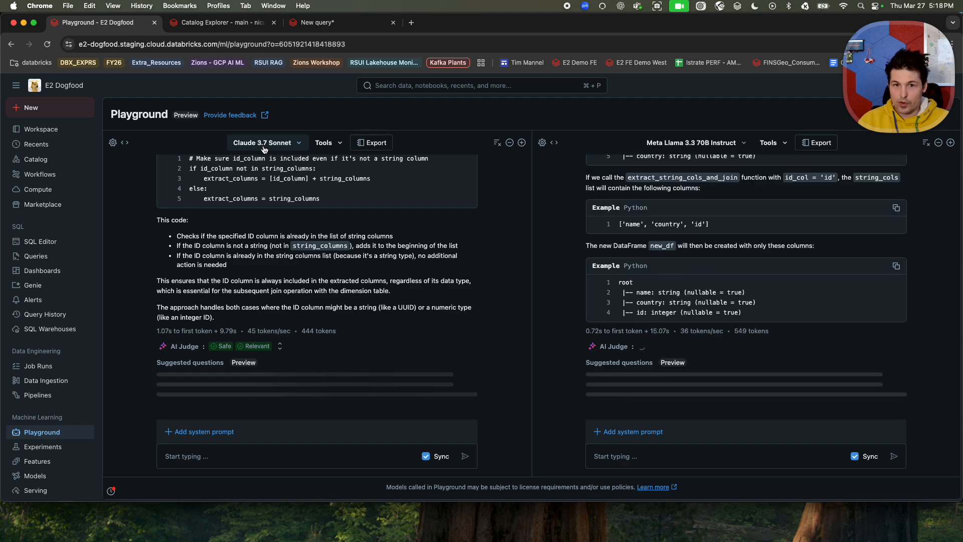
Switch to Catalog Explorer, expand the currently selected schema in the main catalog, and open its bank_reviews_data table.
{"action": "left_click", "coordinate": [197, 23]}
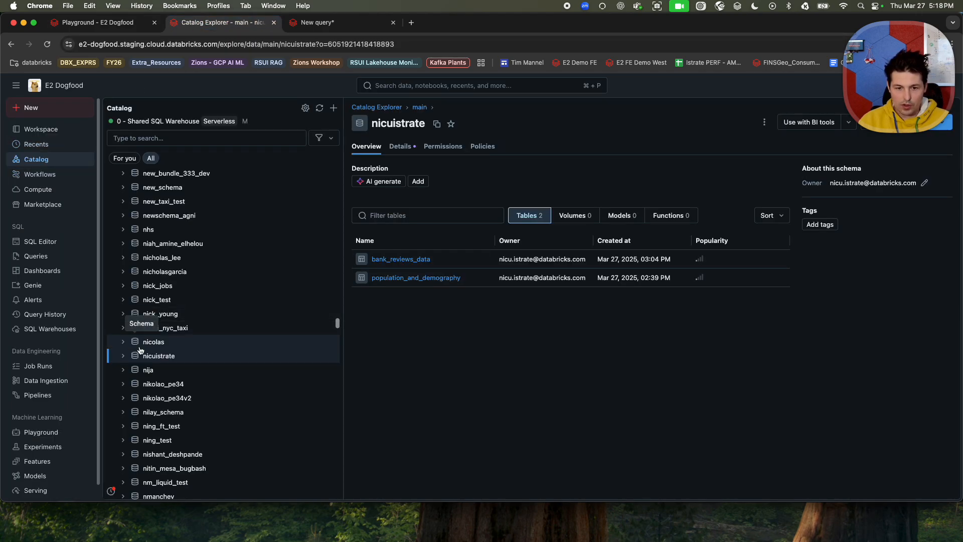
{"action": "left_click", "coordinate": [123, 356]}
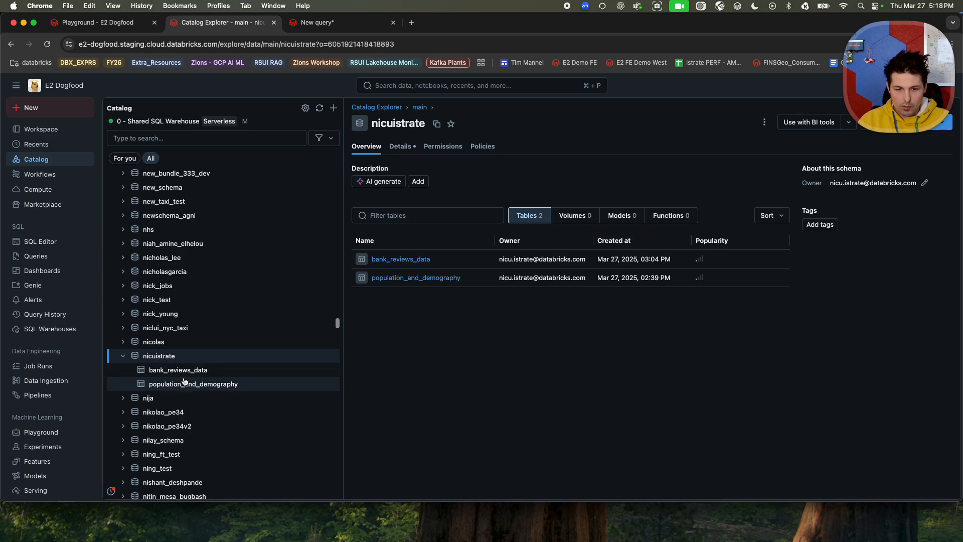
{"action": "left_click", "coordinate": [176, 371]}
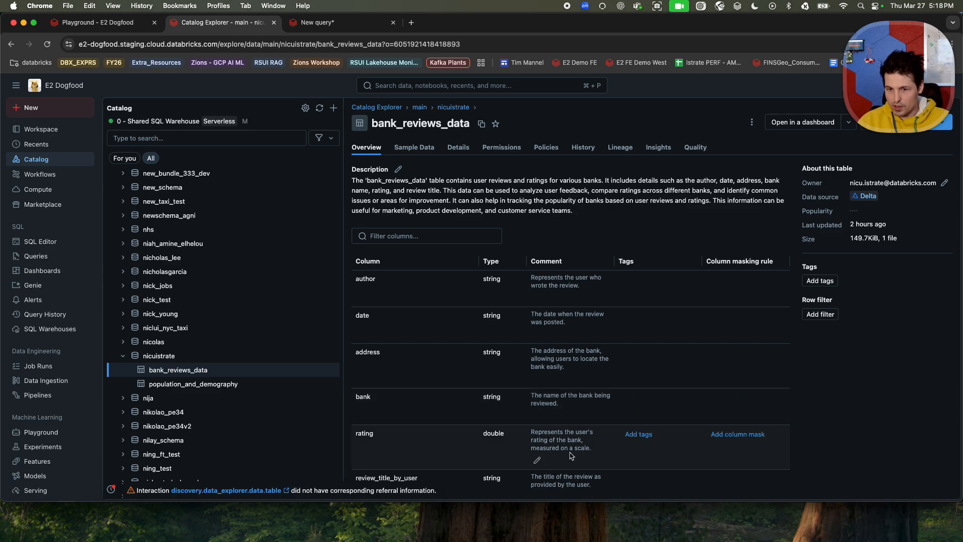
Look through the sample data of the bank_reviews_data table, including the review title, review text and bank_image columns.
{"action": "left_click", "coordinate": [420, 150]}
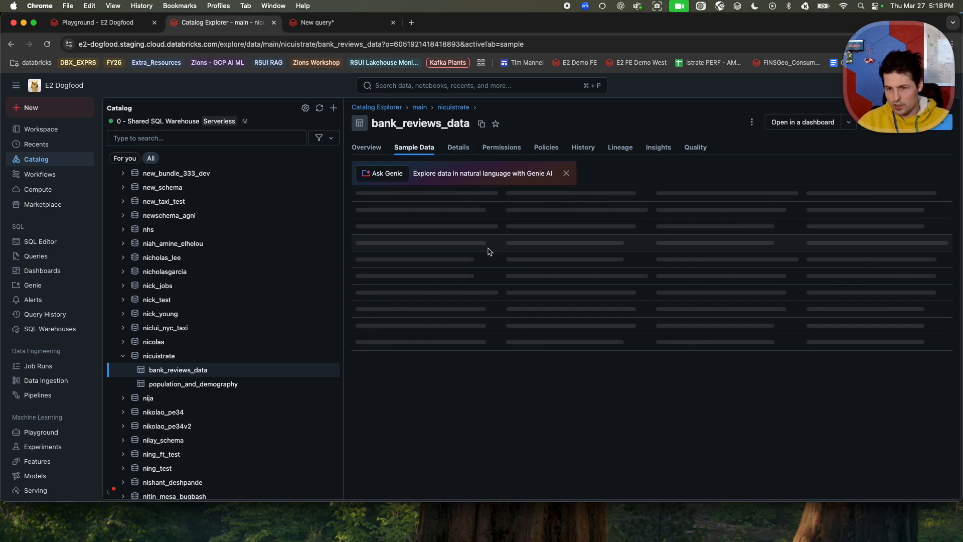
{"action": "scroll", "coordinate": [541, 255], "scroll_direction": "right", "scroll_amount": 10}
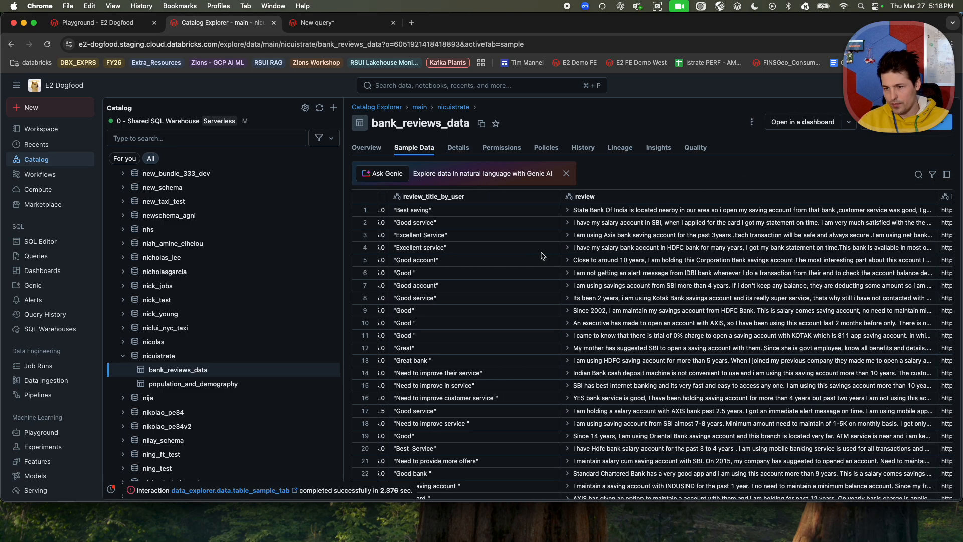
{"action": "scroll", "coordinate": [541, 257], "scroll_direction": "right", "scroll_amount": 1}
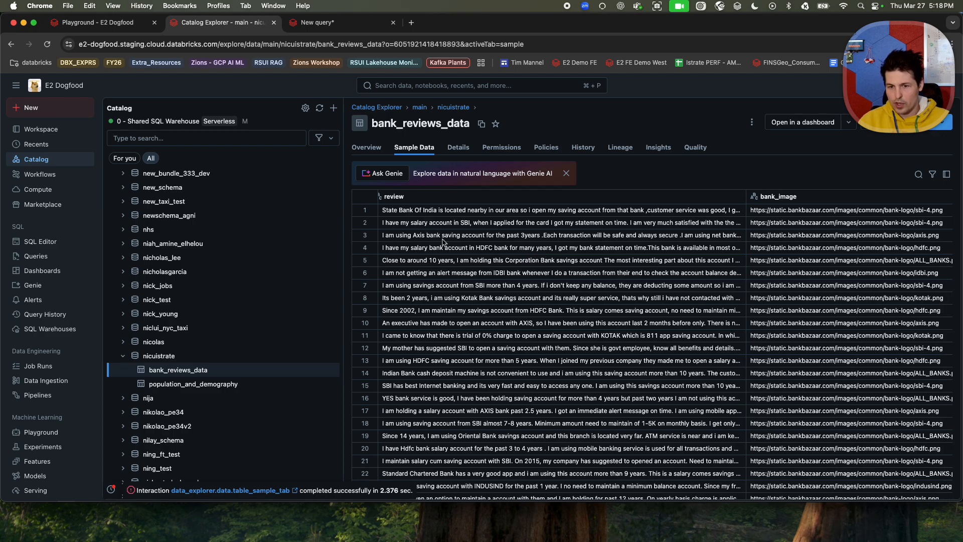
{"action": "scroll", "coordinate": [474, 276], "scroll_direction": "left", "scroll_amount": 2}
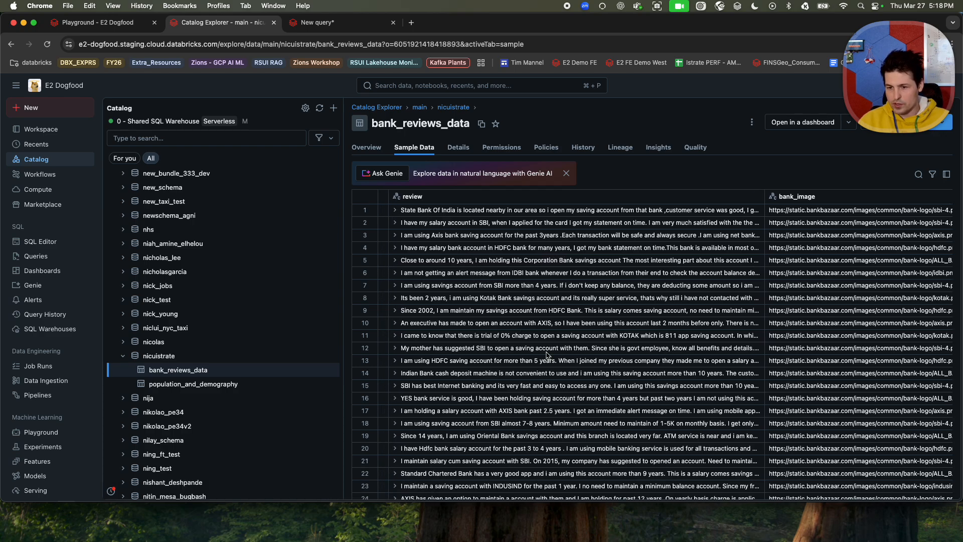
{"action": "scroll", "coordinate": [548, 356], "scroll_direction": "down", "scroll_amount": 3}
{"action": "scroll", "coordinate": [547, 355], "scroll_direction": "down", "scroll_amount": 20}
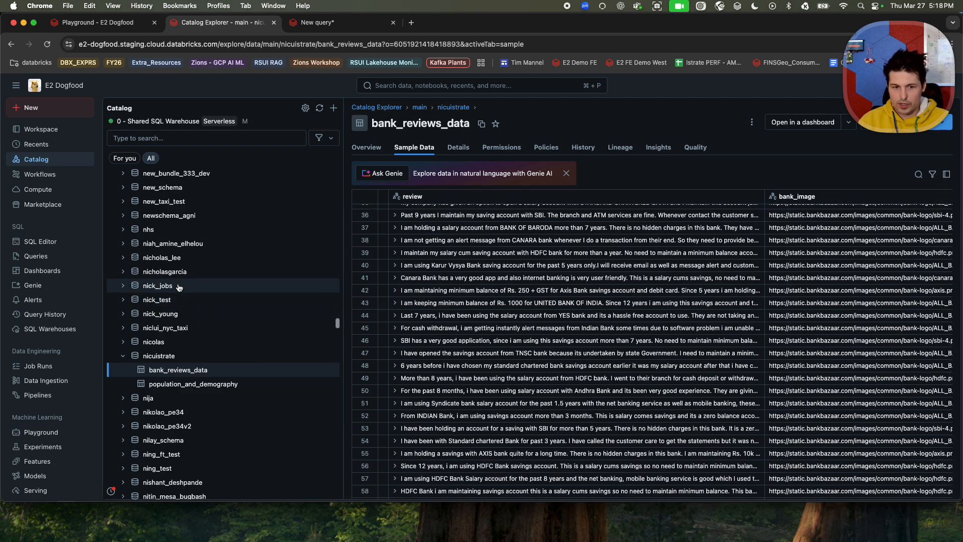
Switch to the SQL Editor and replace the asterisk in the bank_reviews_data query's SELECT clause with "author,".
{"action": "left_click", "coordinate": [37, 242]}
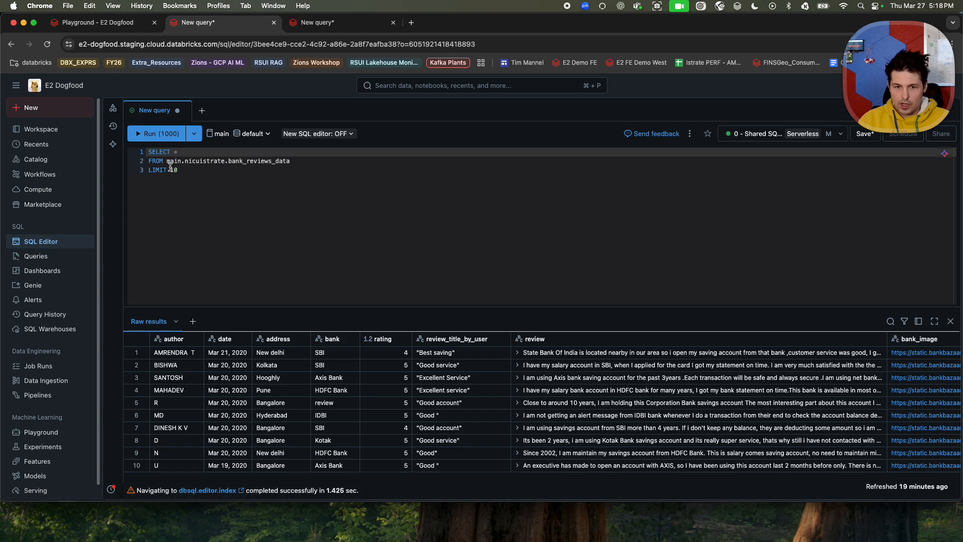
{"action": "key", "text": "super+a"}
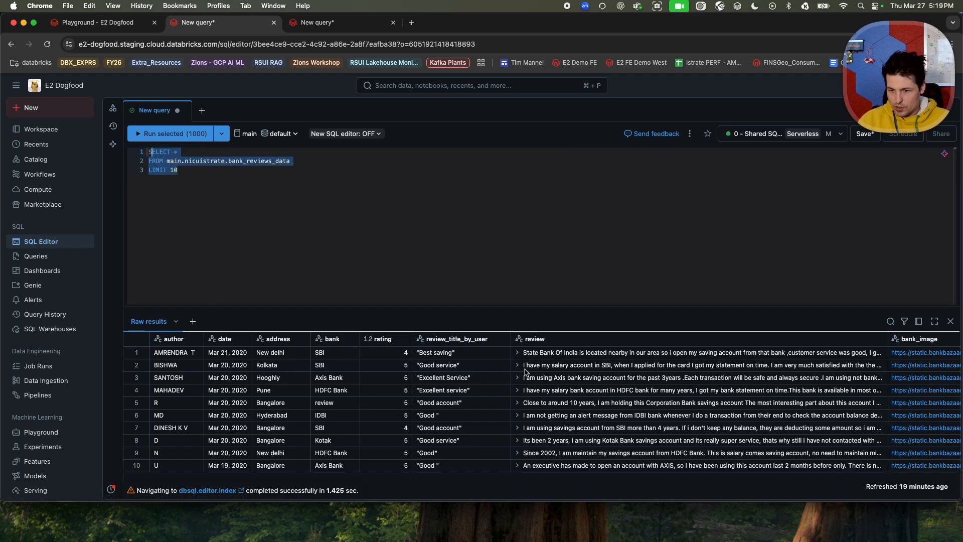
{"action": "left_click", "coordinate": [197, 170]}
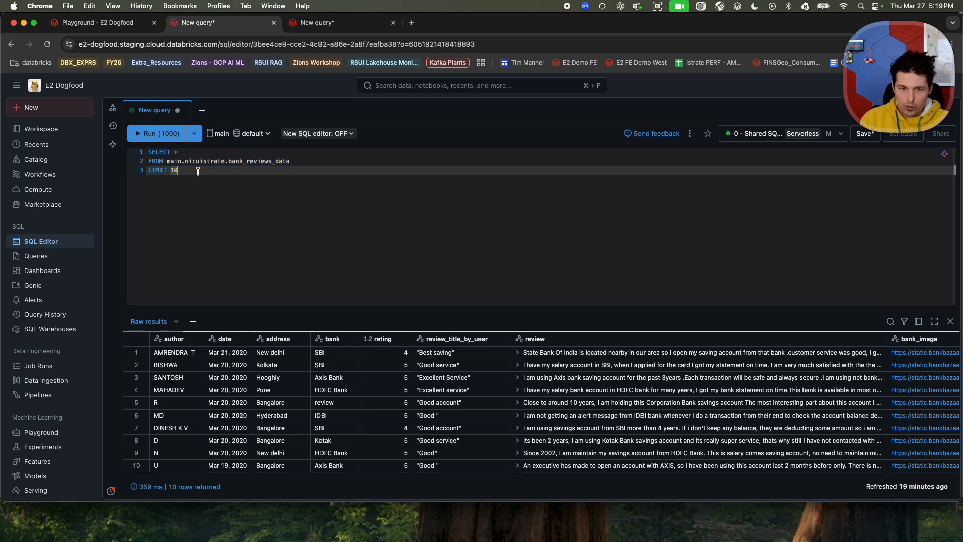
{"action": "left_click", "coordinate": [190, 152]}
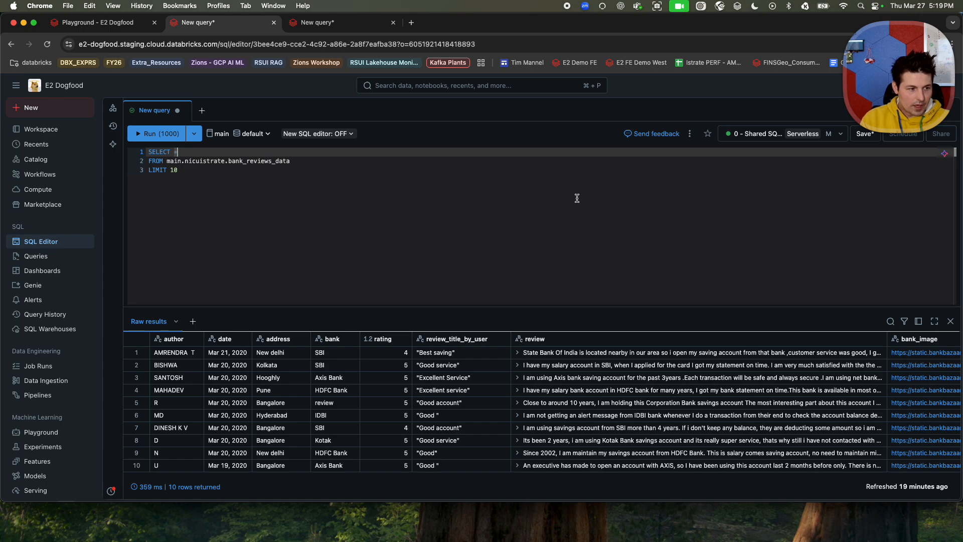
{"action": "key", "text": "BackSpace"}
{"action": "type", "text": "a"}
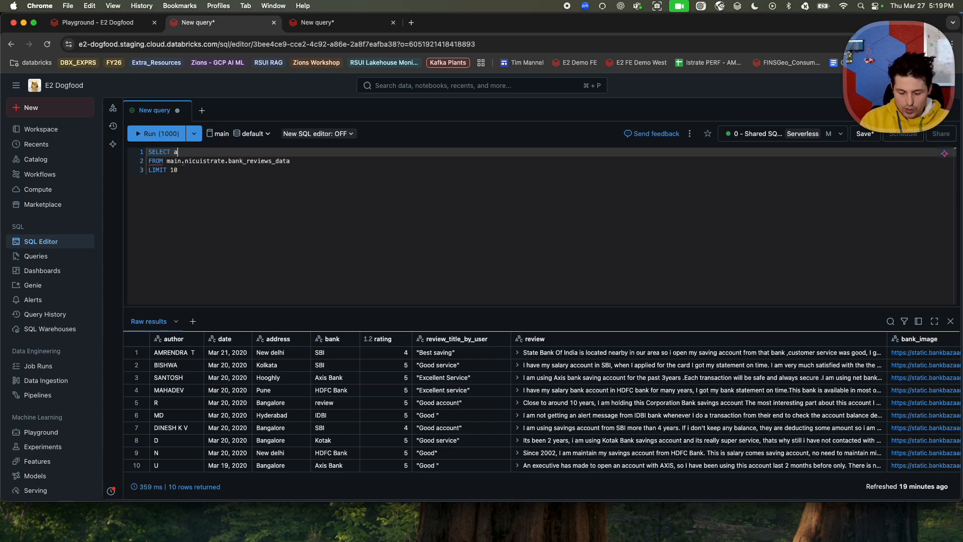
{"action": "type", "text": "uthor,"}
Accept the suggested ai_query call to 'databricks-claude-3-7-sonnet' on a new line below author, and remove its incomplete prompt text.
{"action": "key", "text": "Return"}
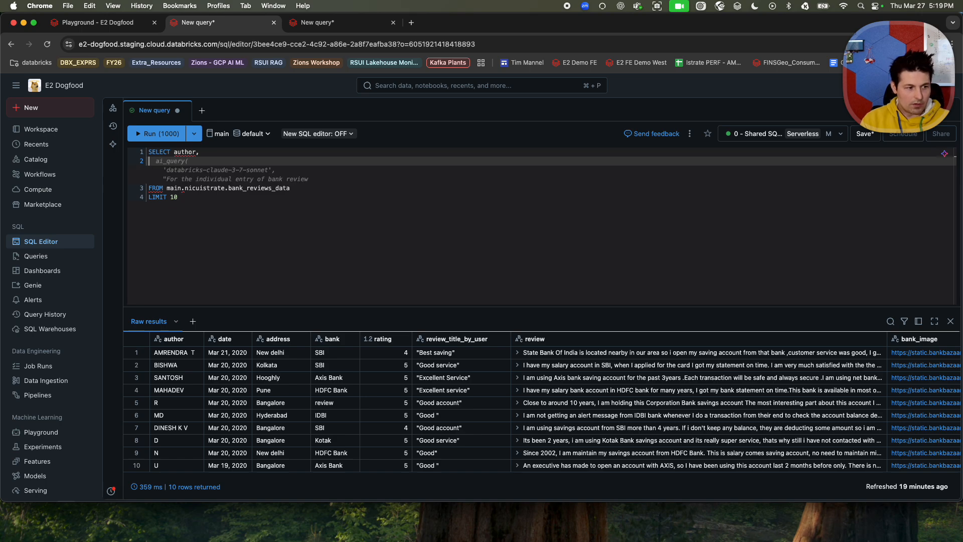
{"action": "key", "text": "Tab"}
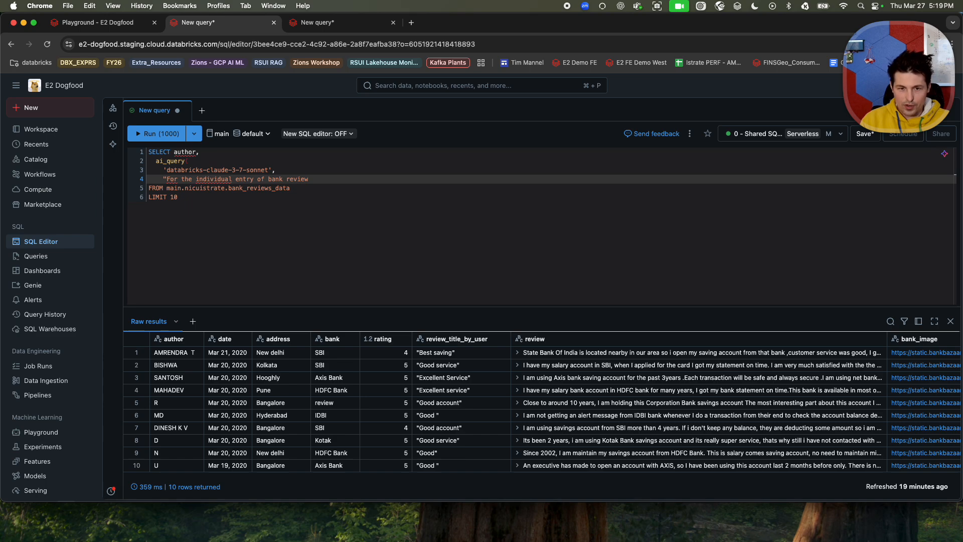
{"action": "key", "text": "BackSpace"}
{"action": "key", "text": "BackSpace"}
{"action": "key", "text": "BackSpace"}
{"action": "key", "text": "BackSpace"}
{"action": "key", "text": "BackSpace"}
{"action": "key", "text": "BackSpace"}
{"action": "key", "text": "BackSpace"}
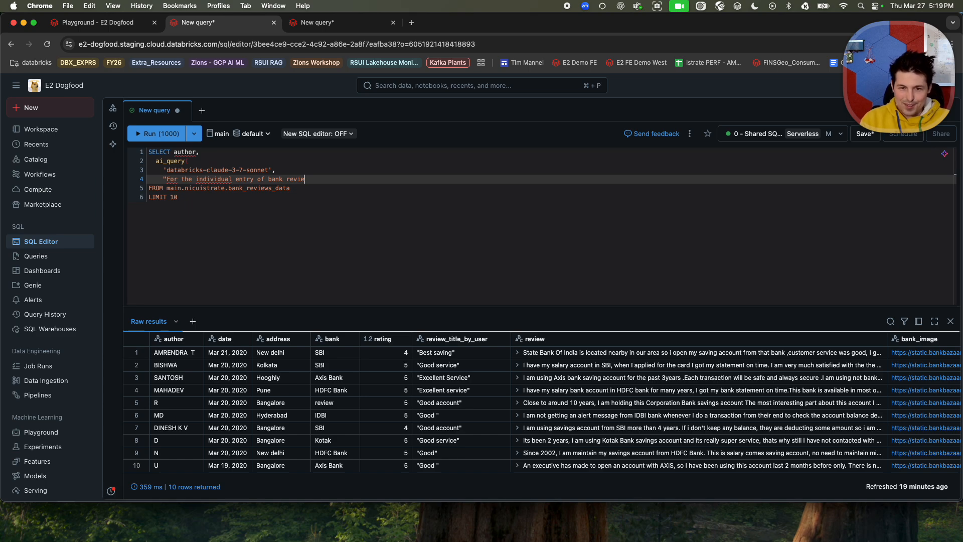
{"action": "key", "text": "BackSpace"}
{"action": "key", "text": "BackSpace"}
{"action": "key", "text": "BackSpace"}
{"action": "key", "text": "BackSpace"}
{"action": "key", "text": "BackSpace"}
{"action": "key", "text": "BackSpace"}
{"action": "key", "text": "BackSpace"}
{"action": "key", "text": "BackSpace"}
{"action": "key", "text": "BackSpace"}
{"action": "key", "text": "BackSpace"}
{"action": "key", "text": "BackSpace"}
{"action": "key", "text": "BackSpace"}
{"action": "key", "text": "BackSpace"}
{"action": "key", "text": "BackSpace"}
{"action": "key", "text": "BackSpace"}
{"action": "key", "text": "BackSpace"}
{"action": "key", "text": "BackSpace"}
{"action": "key", "text": "BackSpace"}
{"action": "key", "text": "BackSpace"}
{"action": "key", "text": "BackSpace"}
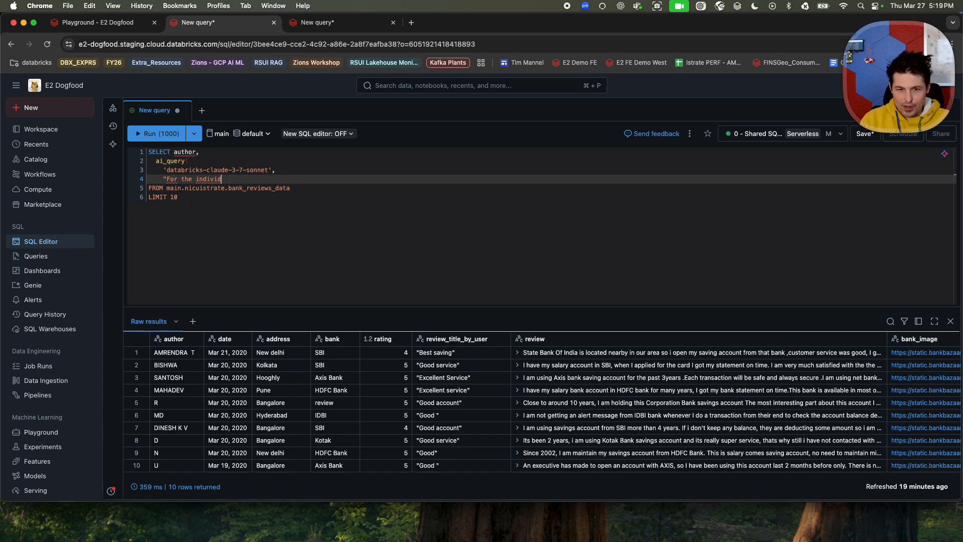
{"action": "key", "text": "BackSpace"}
{"action": "key", "text": "BackSpace"}
{"action": "key", "text": "BackSpace"}
{"action": "key", "text": "BackSpace"}
{"action": "key", "text": "BackSpace"}
{"action": "key", "text": "BackSpace"}
{"action": "key", "text": "BackSpace"}
{"action": "key", "text": "BackSpace"}
{"action": "key", "text": "BackSpace"}
{"action": "key", "text": "BackSpace"}
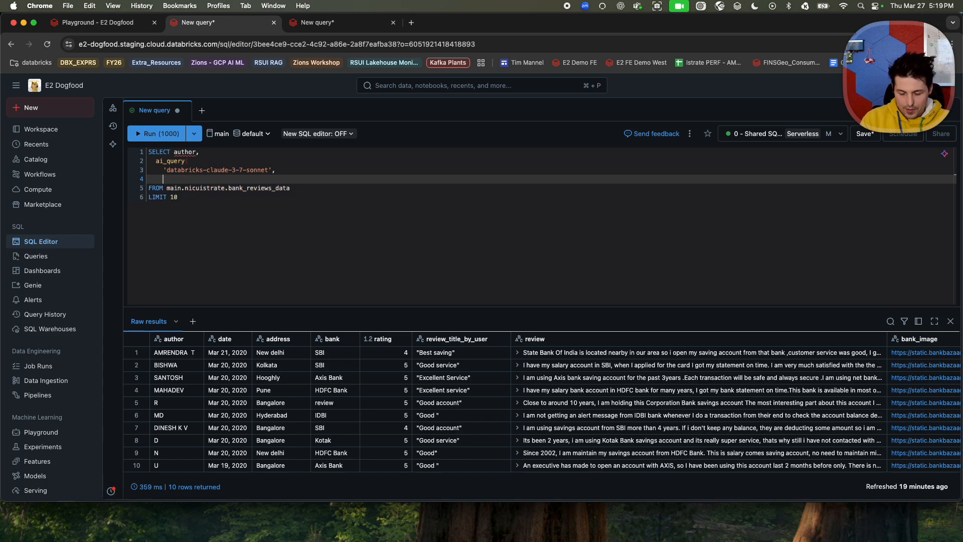
Close the ai_query call and alias its output as customer_concers.
{"action": "type", "text": ") AS"}
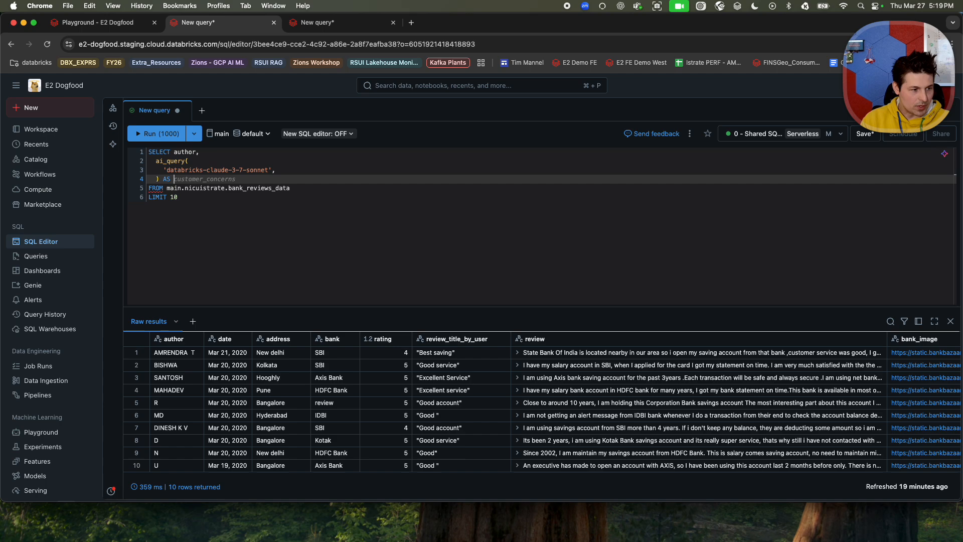
{"action": "type", "text": " cus"}
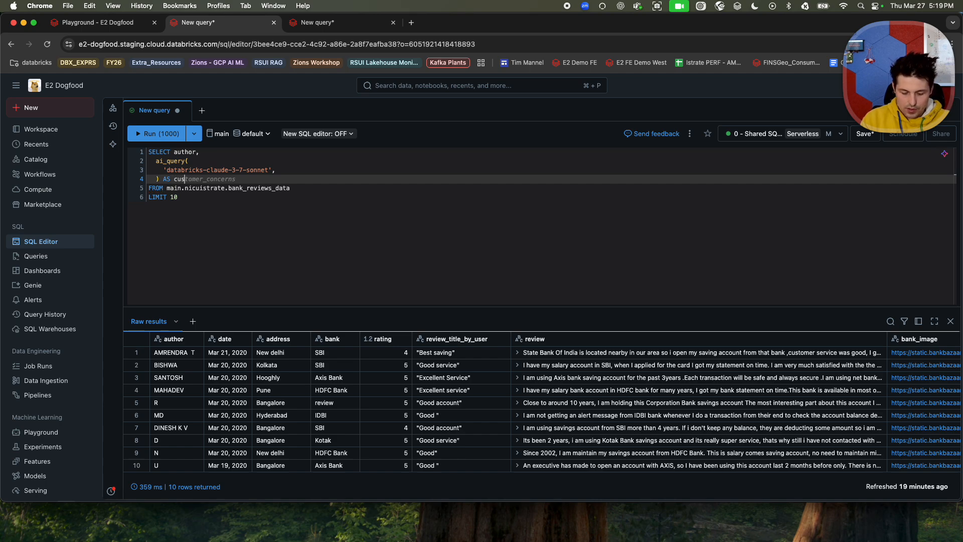
{"action": "type", "text": "tomer_concers"}
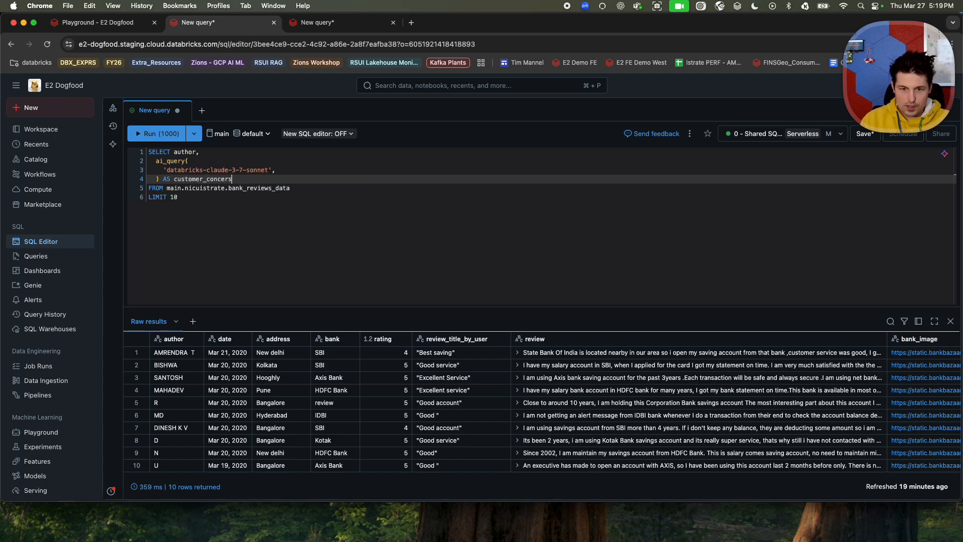
Insert the prepared prompt about summarizing issues or concerns in each bank review as the ai_query argument after the model name, concatenated with the review column.
{"action": "key", "text": "Up"}
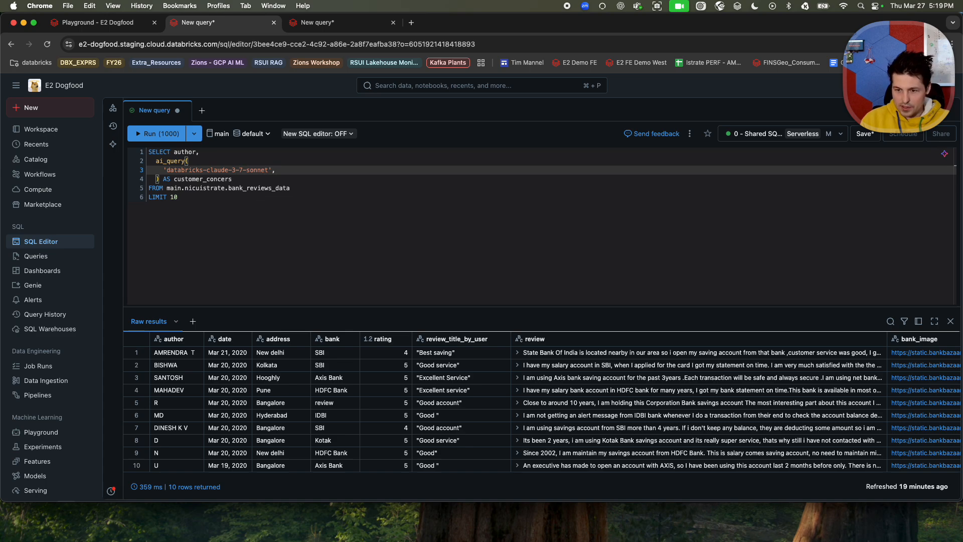
{"action": "key", "text": "Return"}
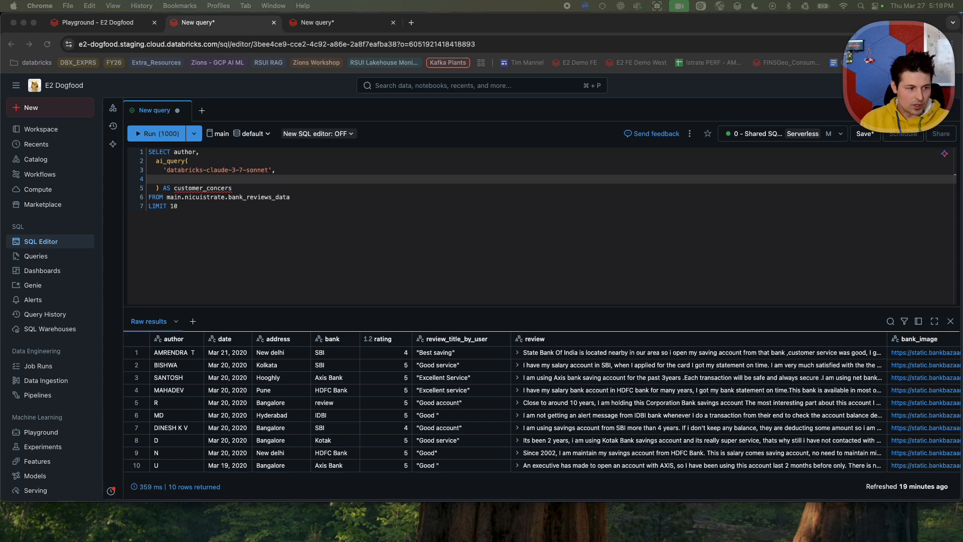
{"action": "left_click", "coordinate": [190, 179]}
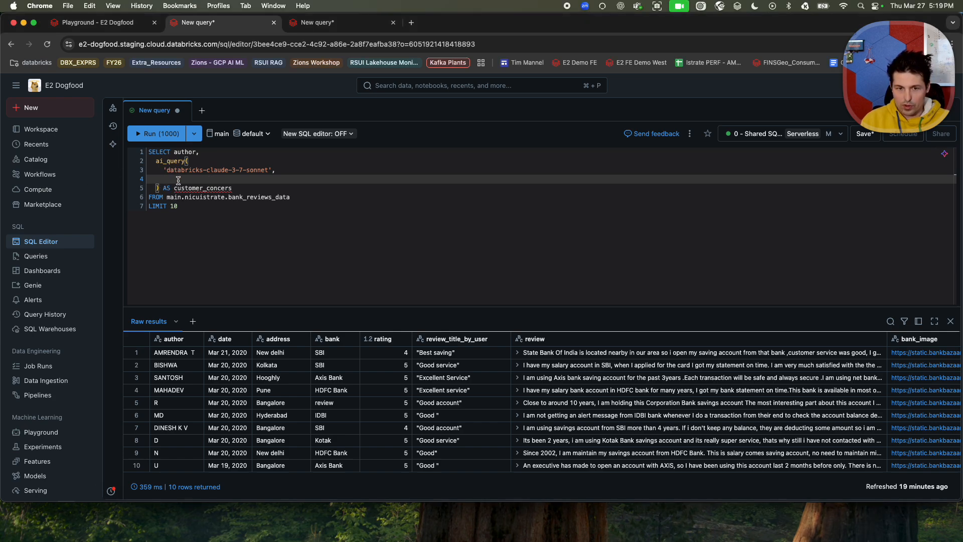
{"action": "key", "text": "super+v"}
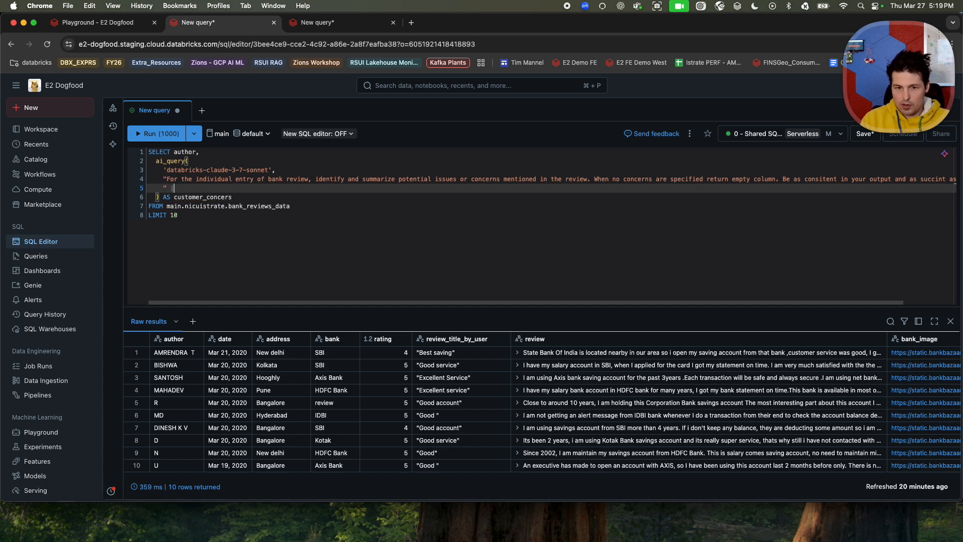
{"action": "type", "text": "||"}
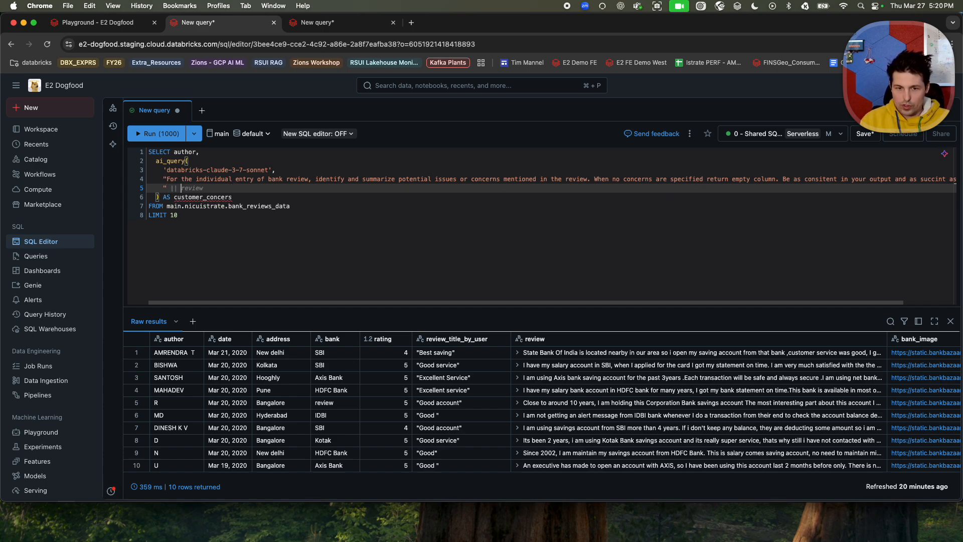
{"action": "key", "text": "Tab"}
Add a second databricks-claude-3-7-sonnet ai_query with the prepared prompt identifying tenure in years from each review, aliased customer_tenure, and run the query.
{"action": "left_click", "coordinate": [231, 197]}
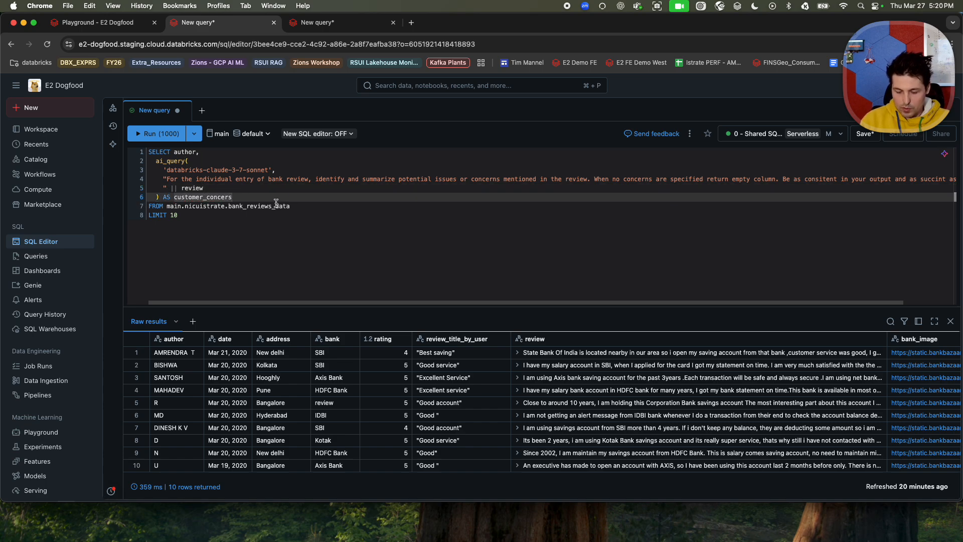
{"action": "type", "text": ","}
{"action": "key", "text": "Return"}
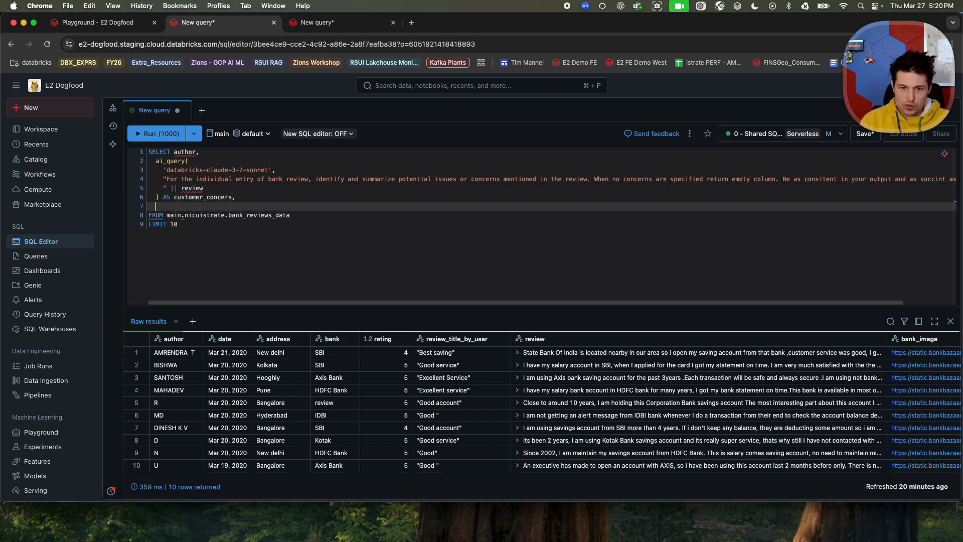
{"action": "key", "text": "super+Tab"}
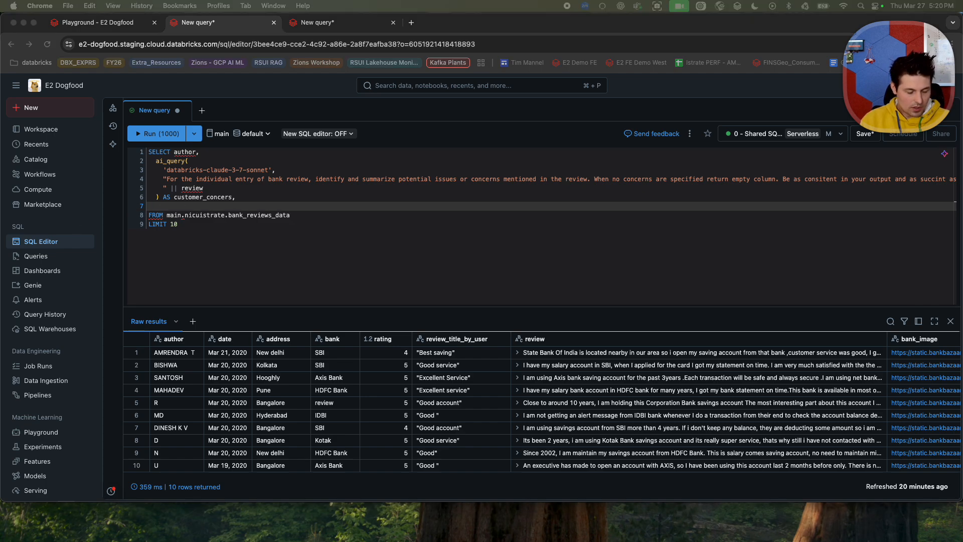
{"action": "key", "text": "super+Tab"}
{"action": "key", "text": "super+v"}
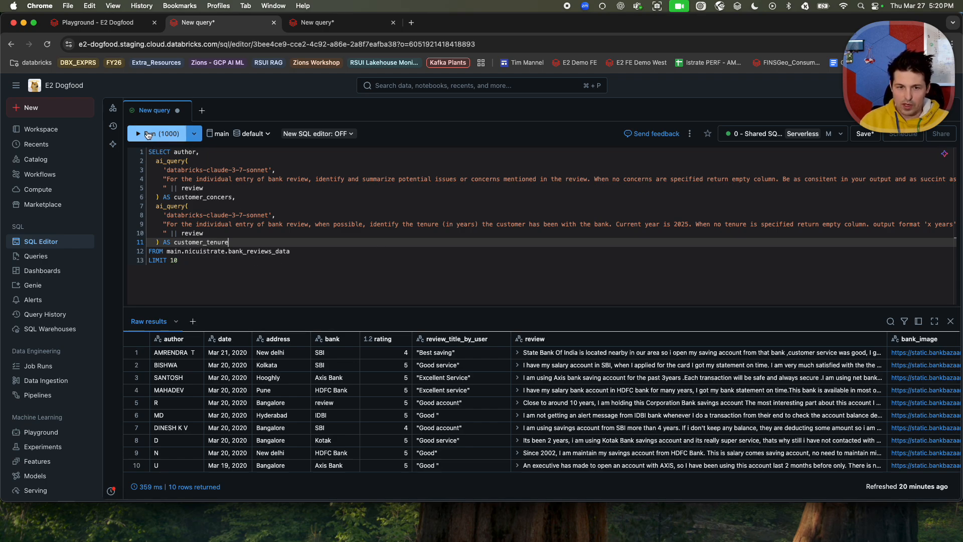
{"action": "left_click", "coordinate": [155, 134]}
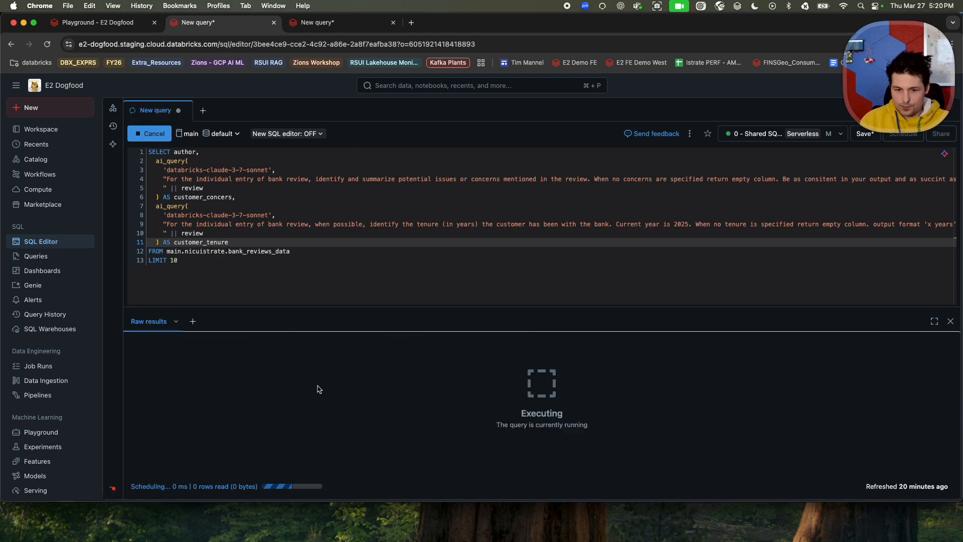